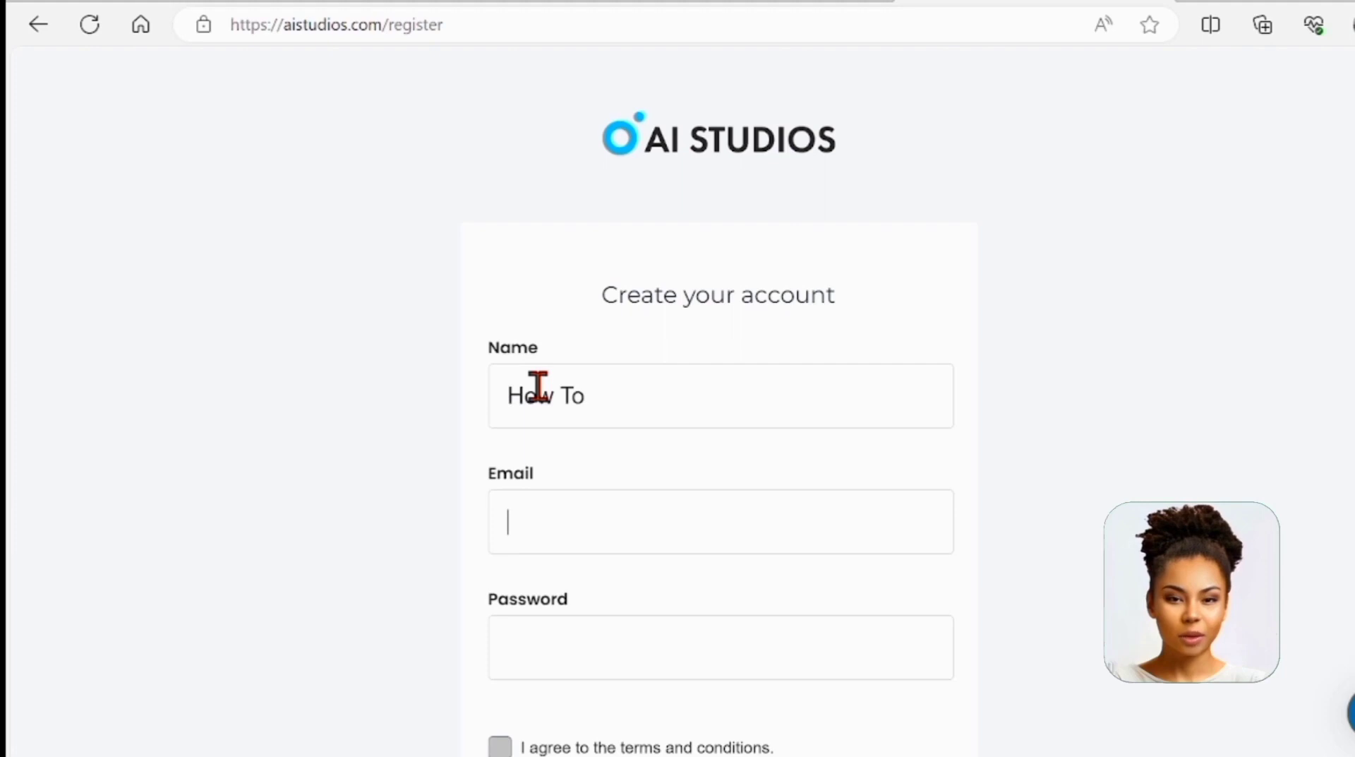
Finish the sign-up name, removing the rejected digit, and enter the account e-mail address
{"action": "left_click", "coordinate": [611, 397]}
{"action": "type", "text": "in"}
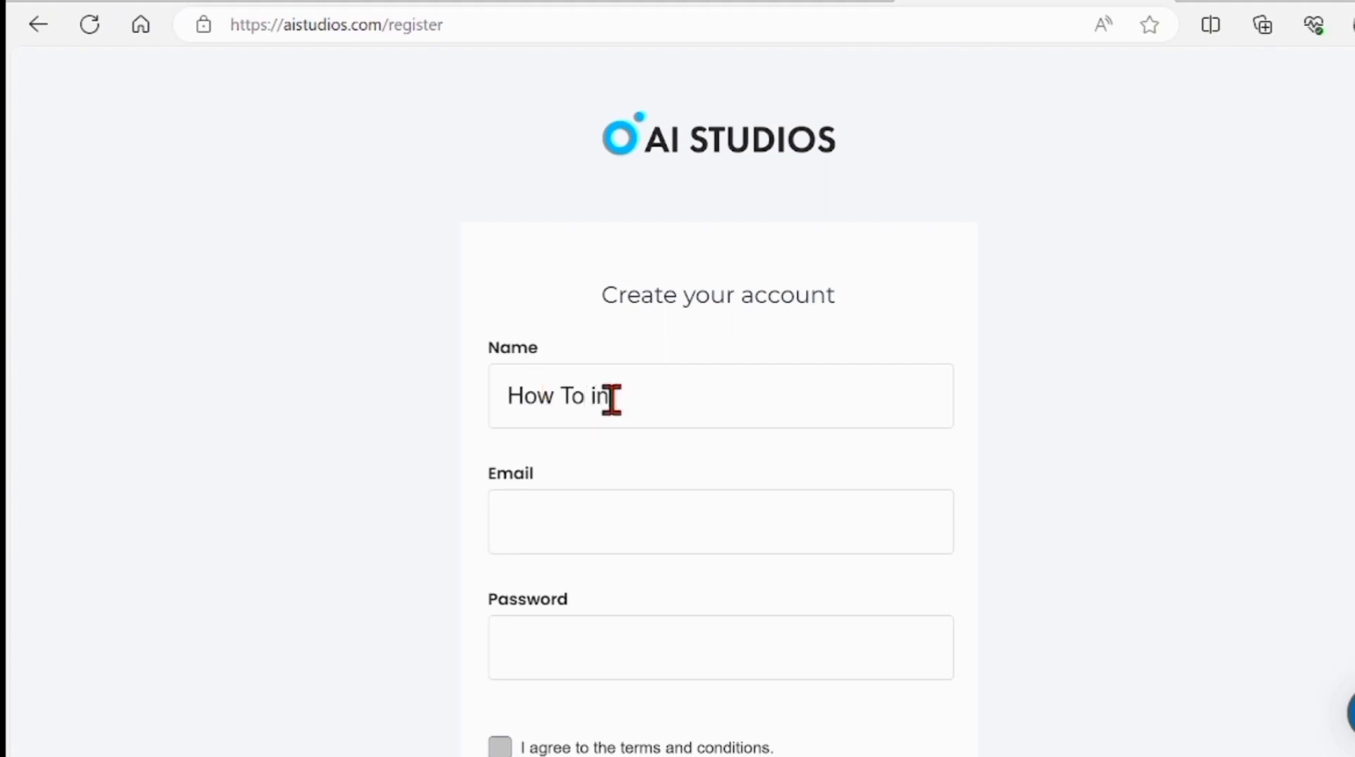
{"action": "type", "text": " 4"}
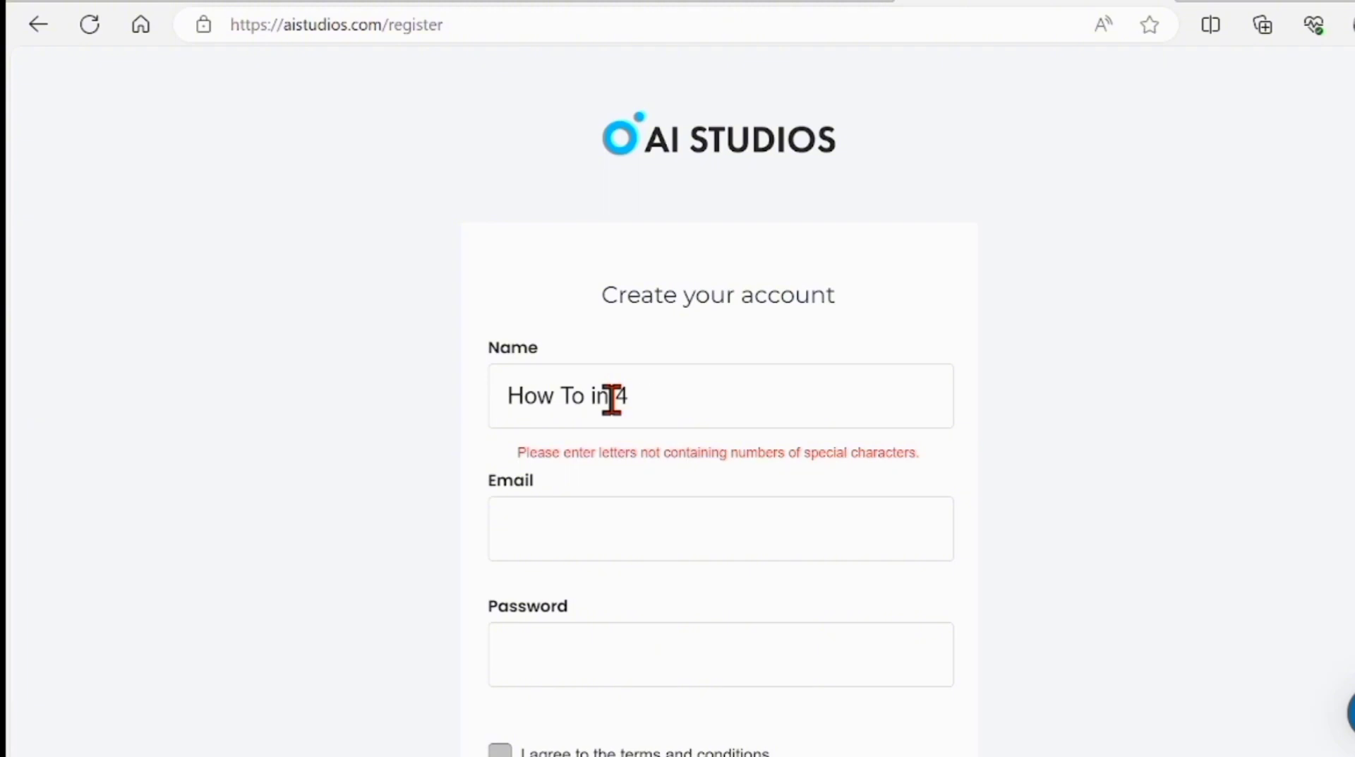
{"action": "key", "text": "BackSpace"}
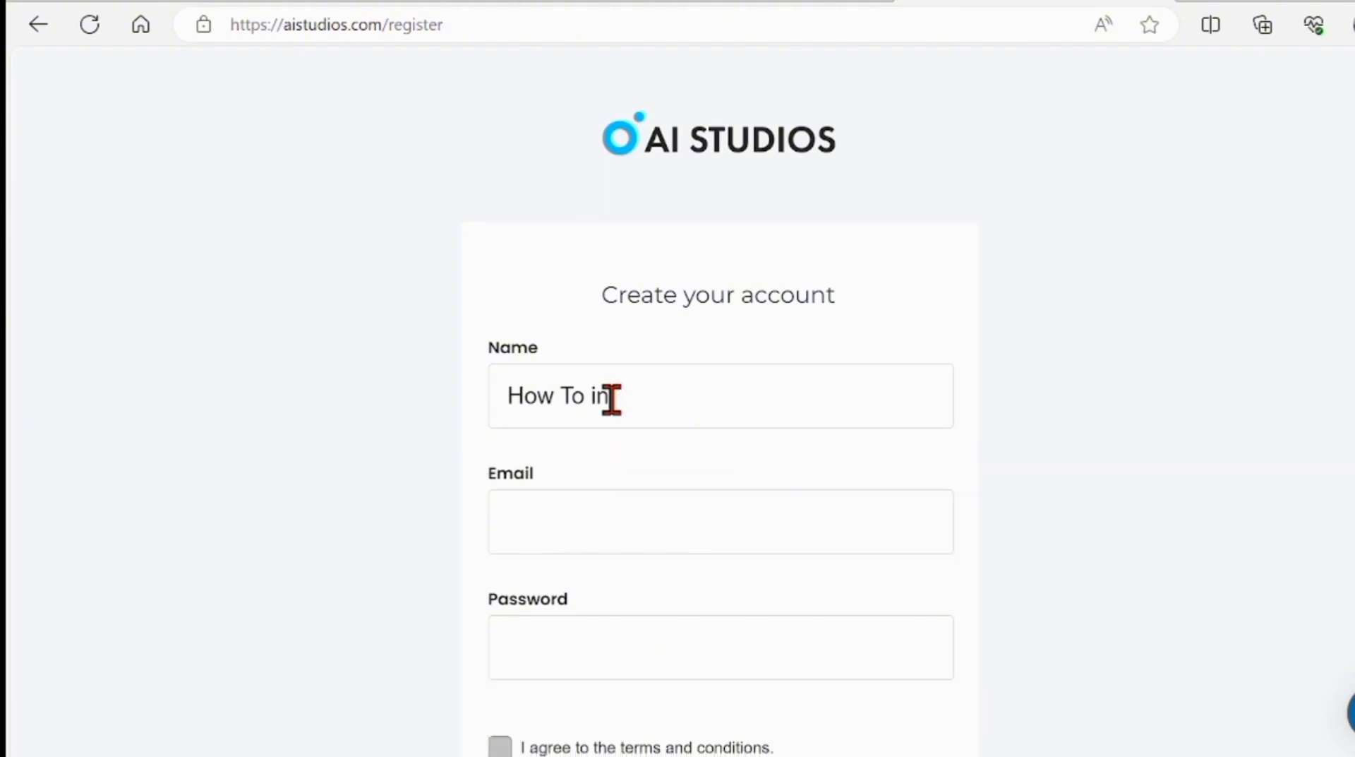
{"action": "left_click", "coordinate": [571, 531]}
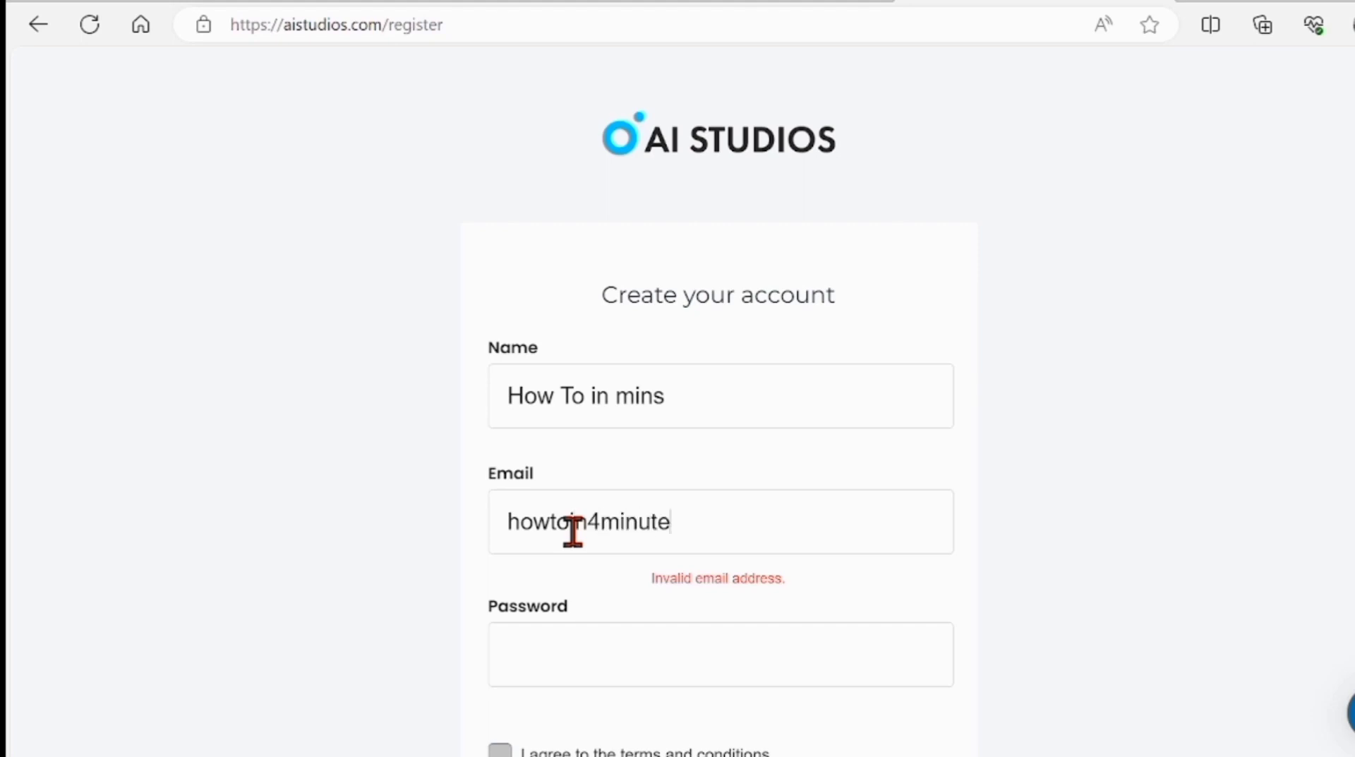
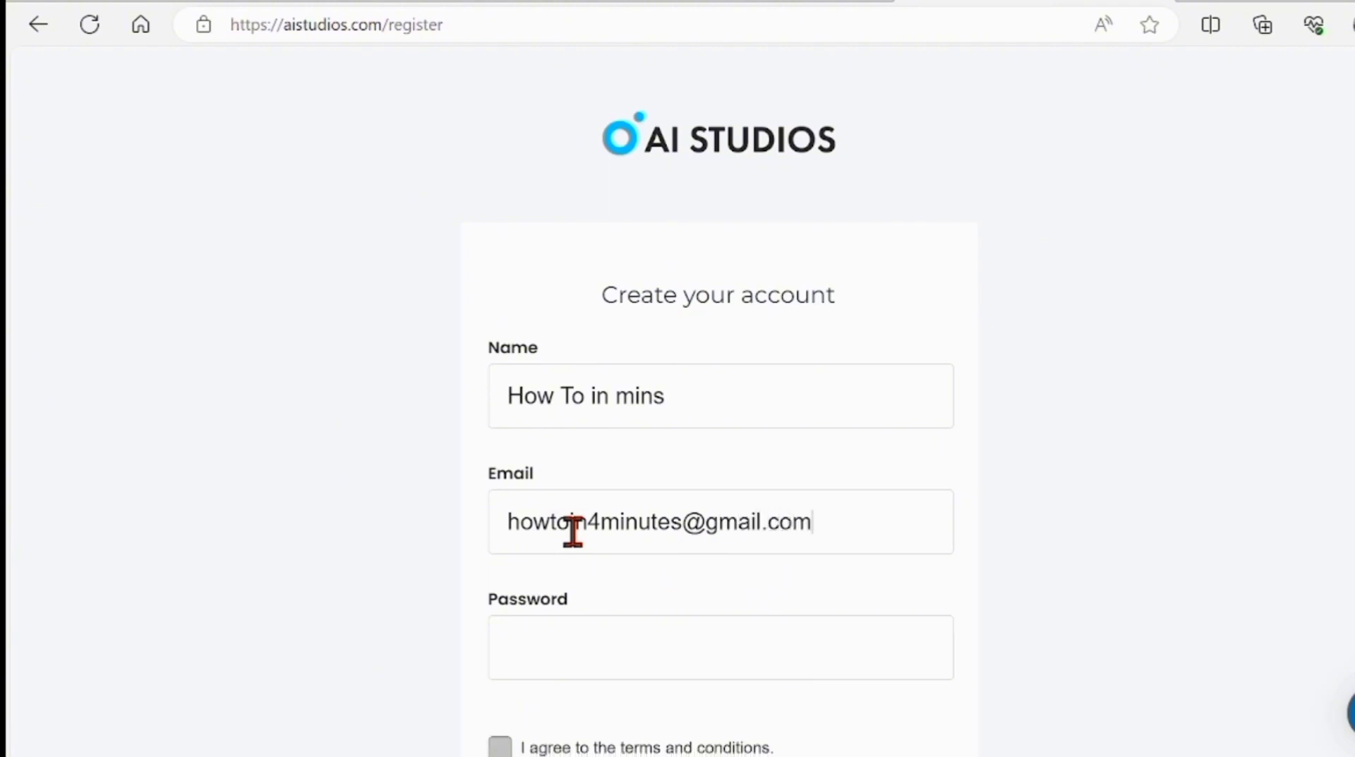
Enter the account password, accept the terms and conditions, and submit the registration
{"action": "left_click", "coordinate": [570, 628]}
{"action": "type", "text": "•"}
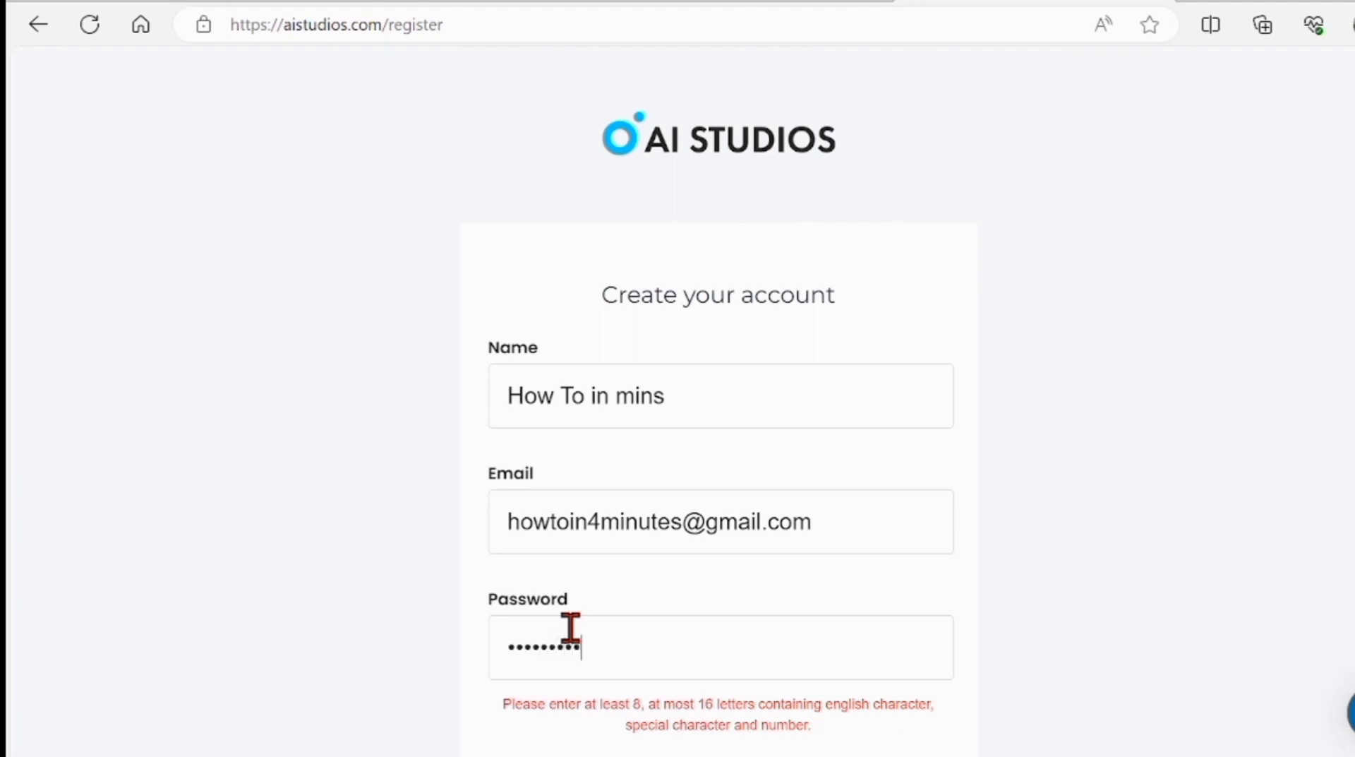
{"action": "type", "text": "••••••••••"}
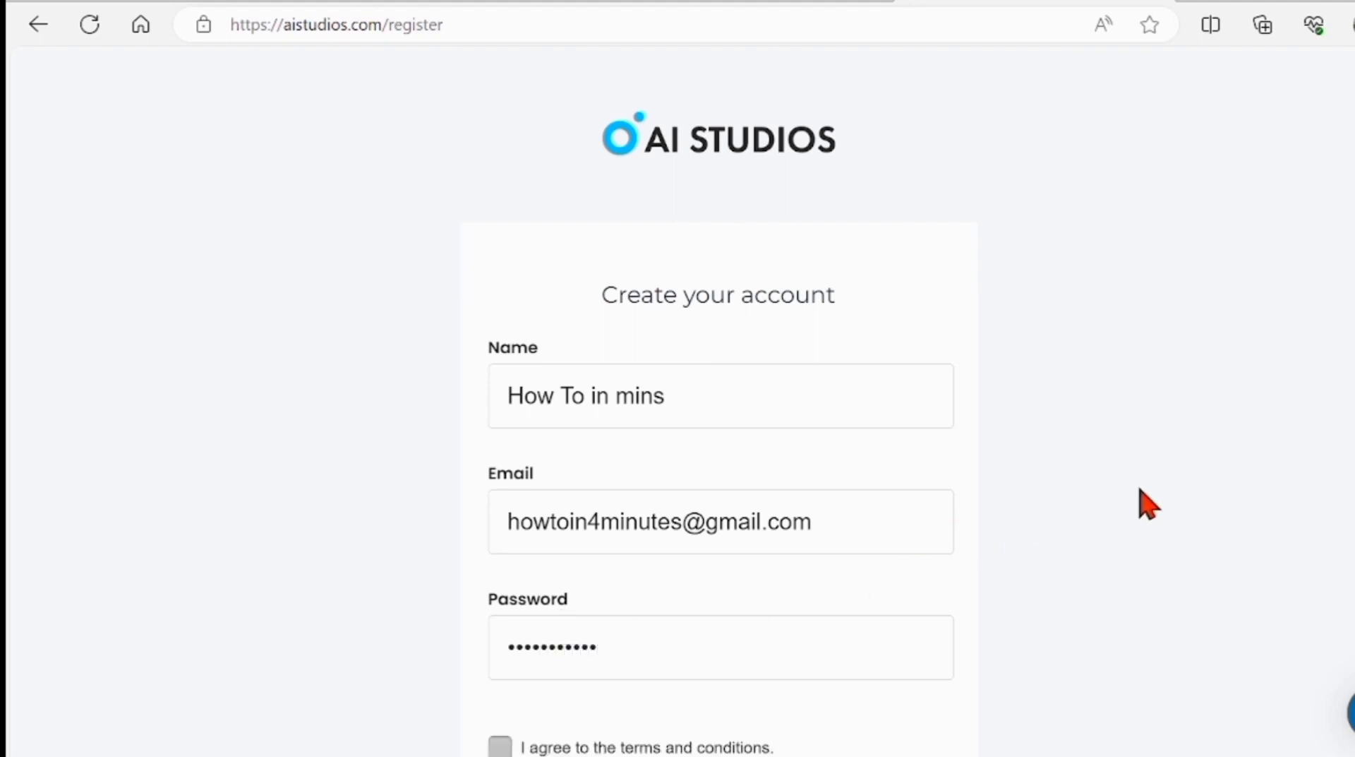
{"action": "scroll", "coordinate": [721, 423], "scroll_direction": "down", "scroll_amount": 2}
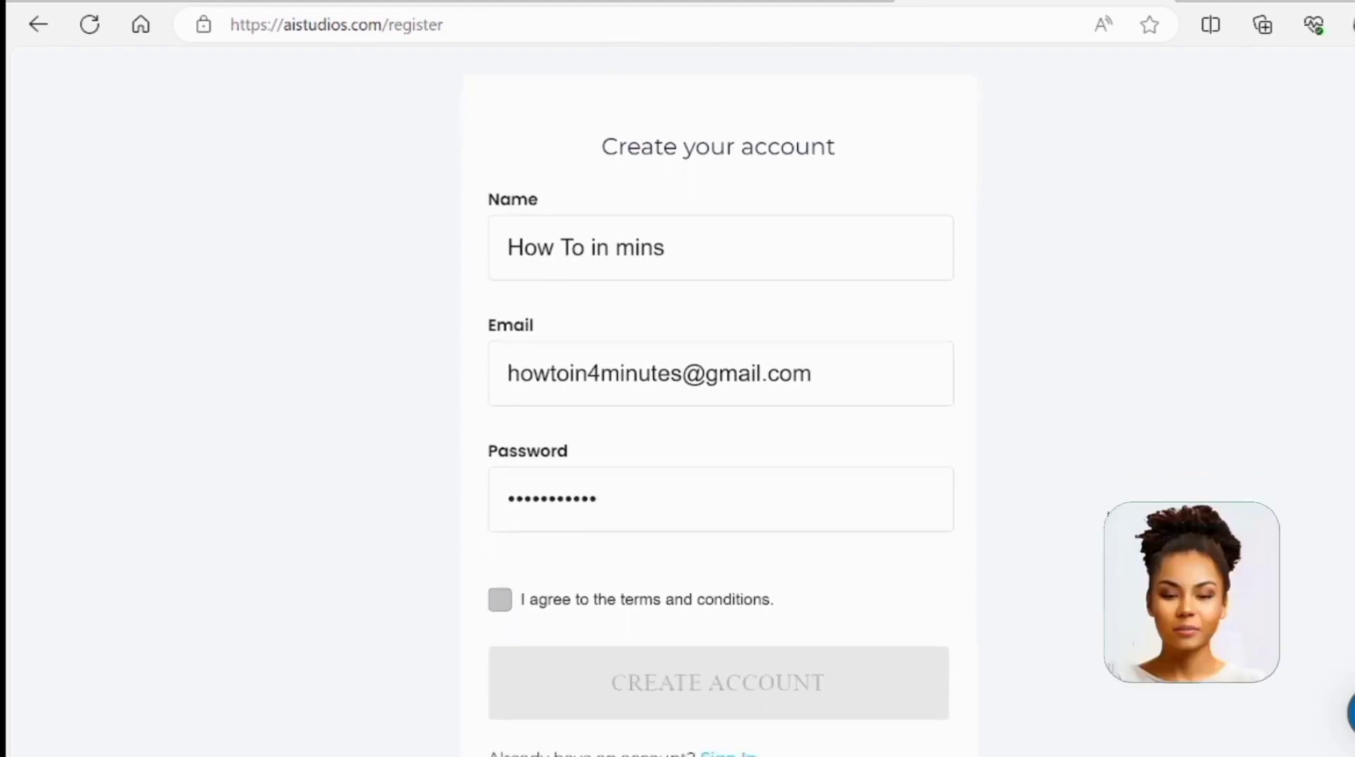
{"action": "left_click", "coordinate": [503, 600]}
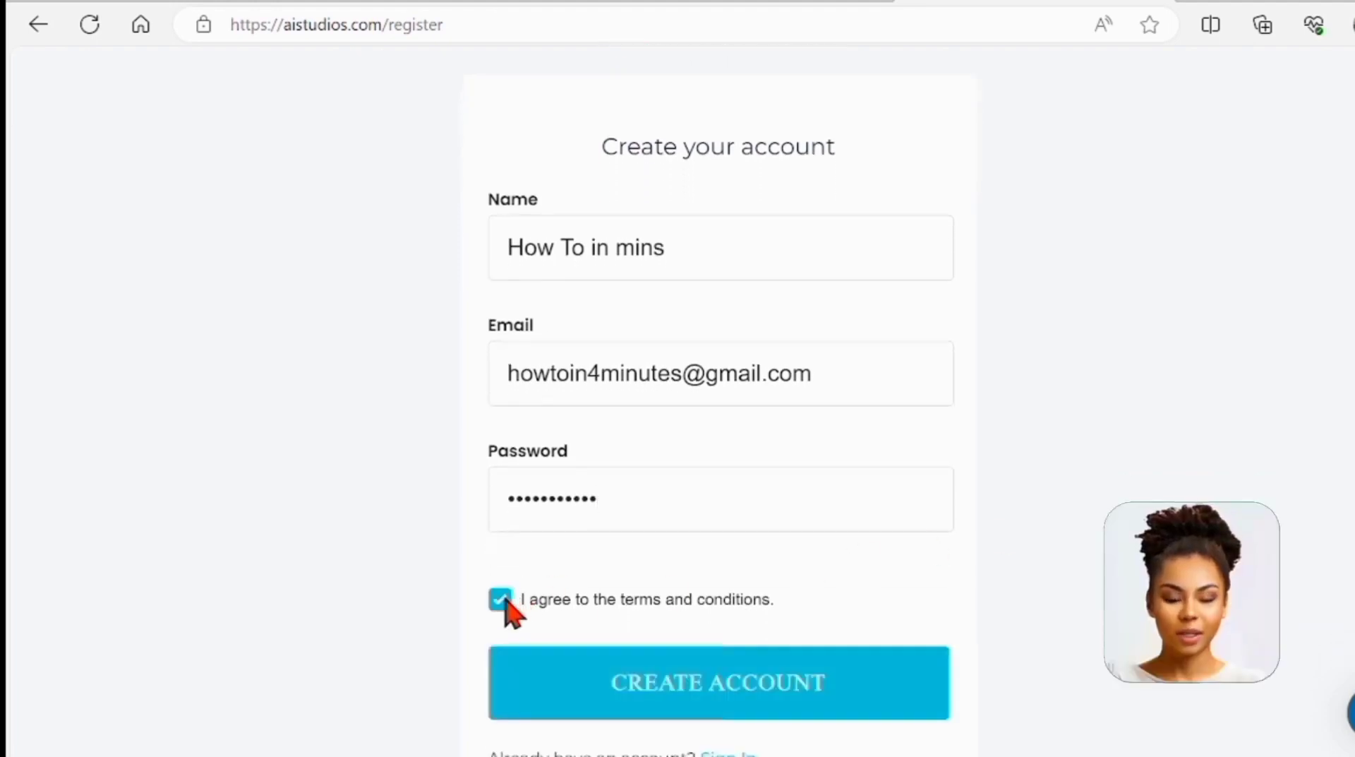
{"action": "left_click", "coordinate": [719, 695]}
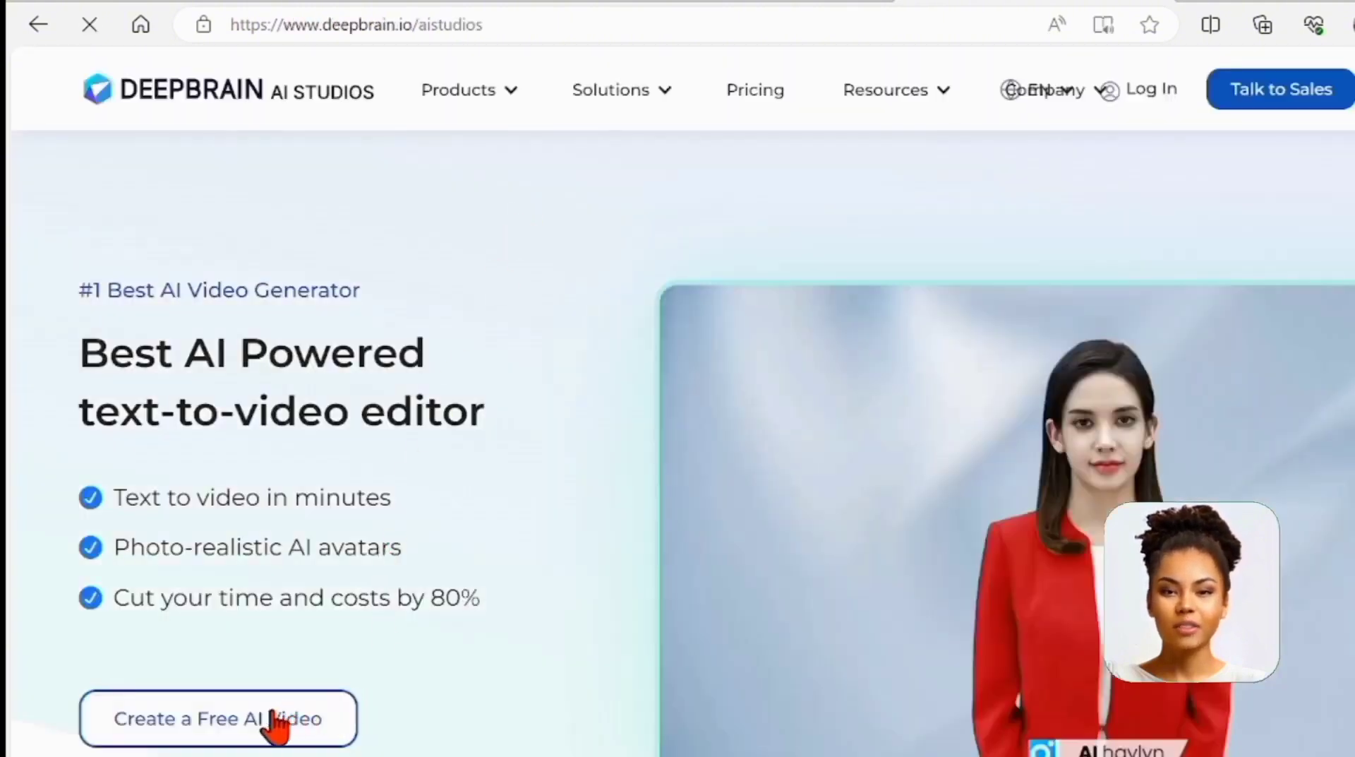
Choose 'Create a Free AI Video' to start a ChatGPT-generated video
{"action": "left_click", "coordinate": [274, 723]}
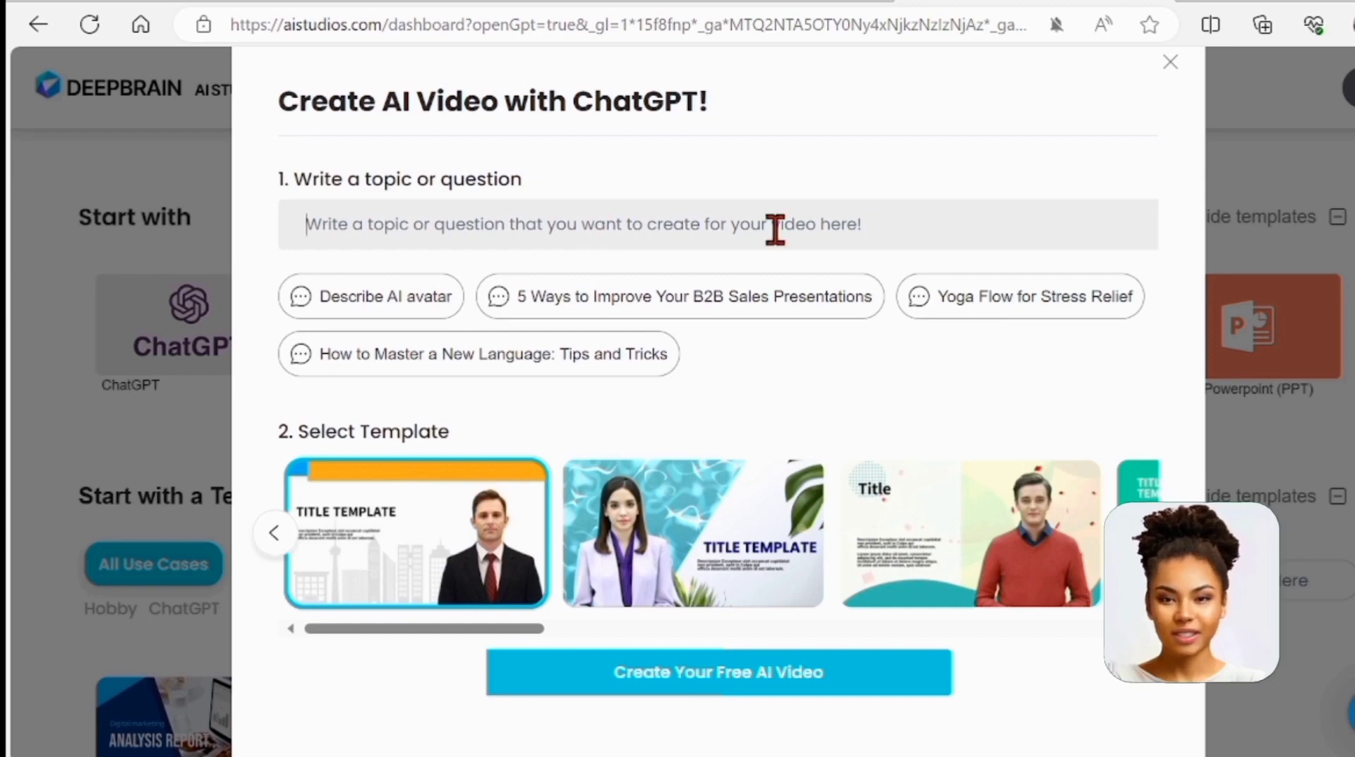
Use 'Yoga Flow for Stress Relief' as the topic and pick the red-sweater presenter template
{"action": "left_click", "coordinate": [997, 308]}
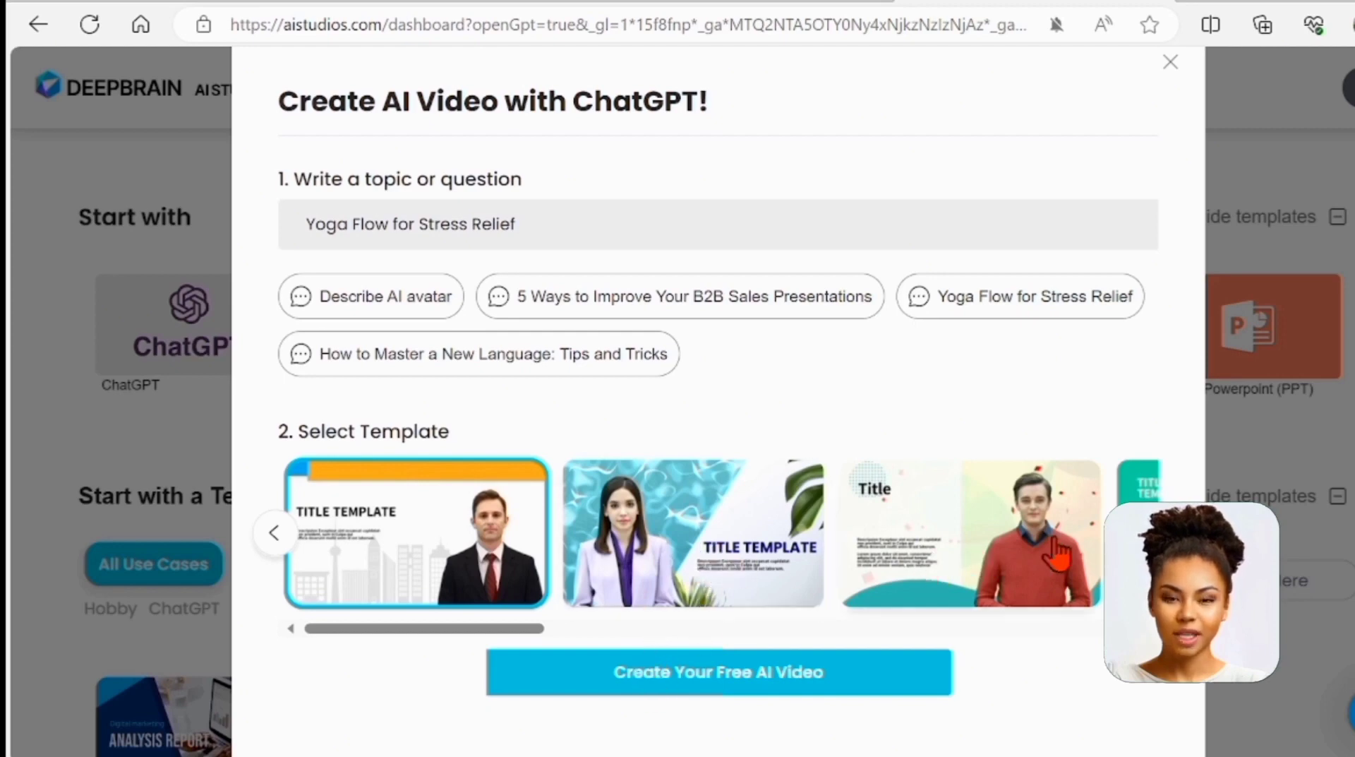
{"action": "left_click", "coordinate": [1160, 534]}
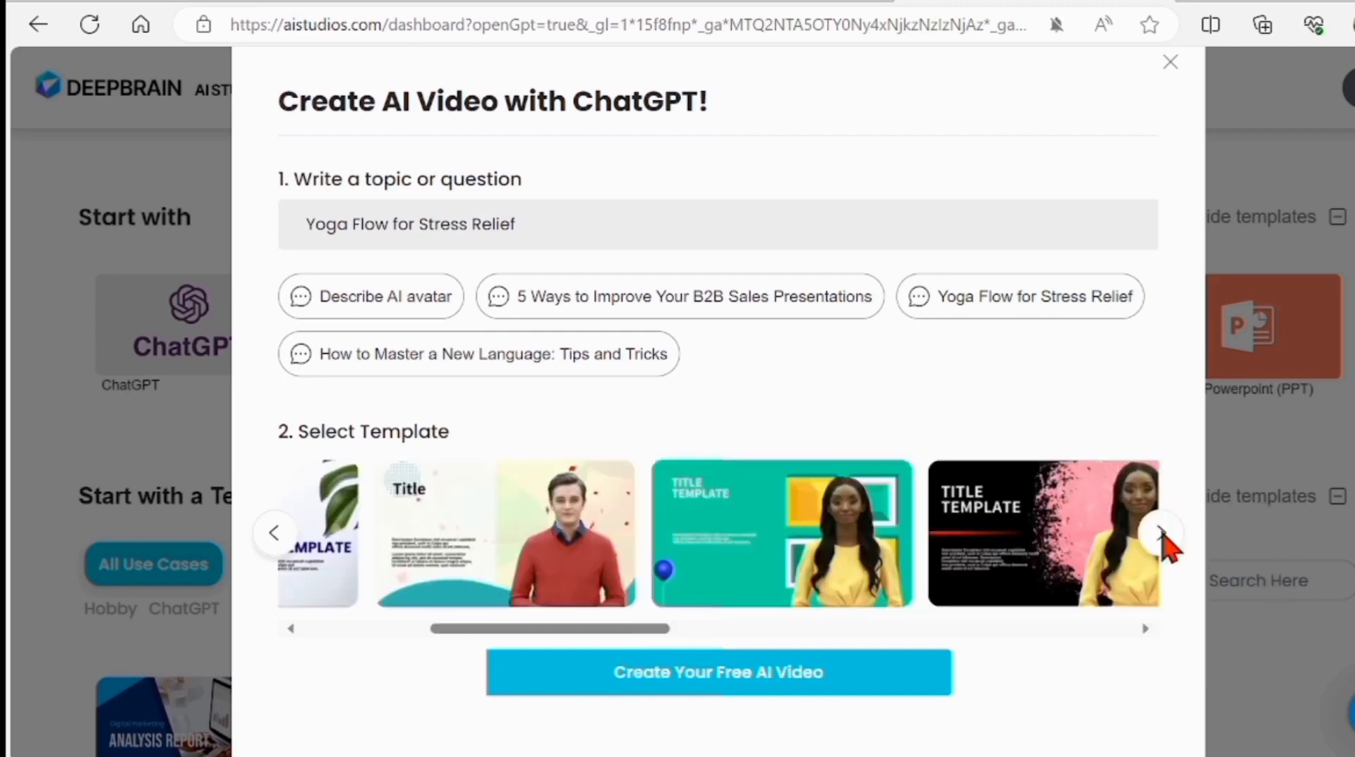
{"action": "left_click", "coordinate": [1162, 536]}
{"action": "left_click", "coordinate": [1162, 536]}
{"action": "left_click", "coordinate": [1162, 537]}
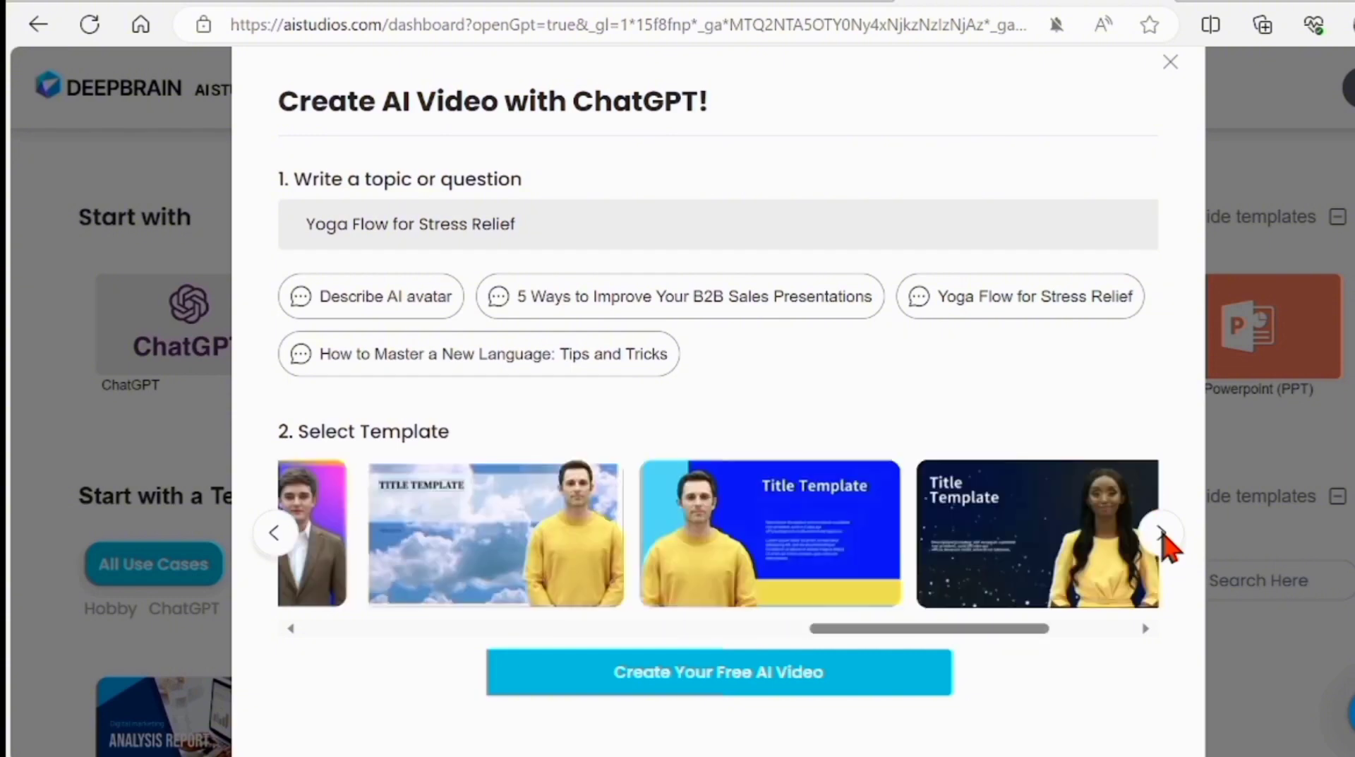
{"action": "left_click", "coordinate": [1163, 536]}
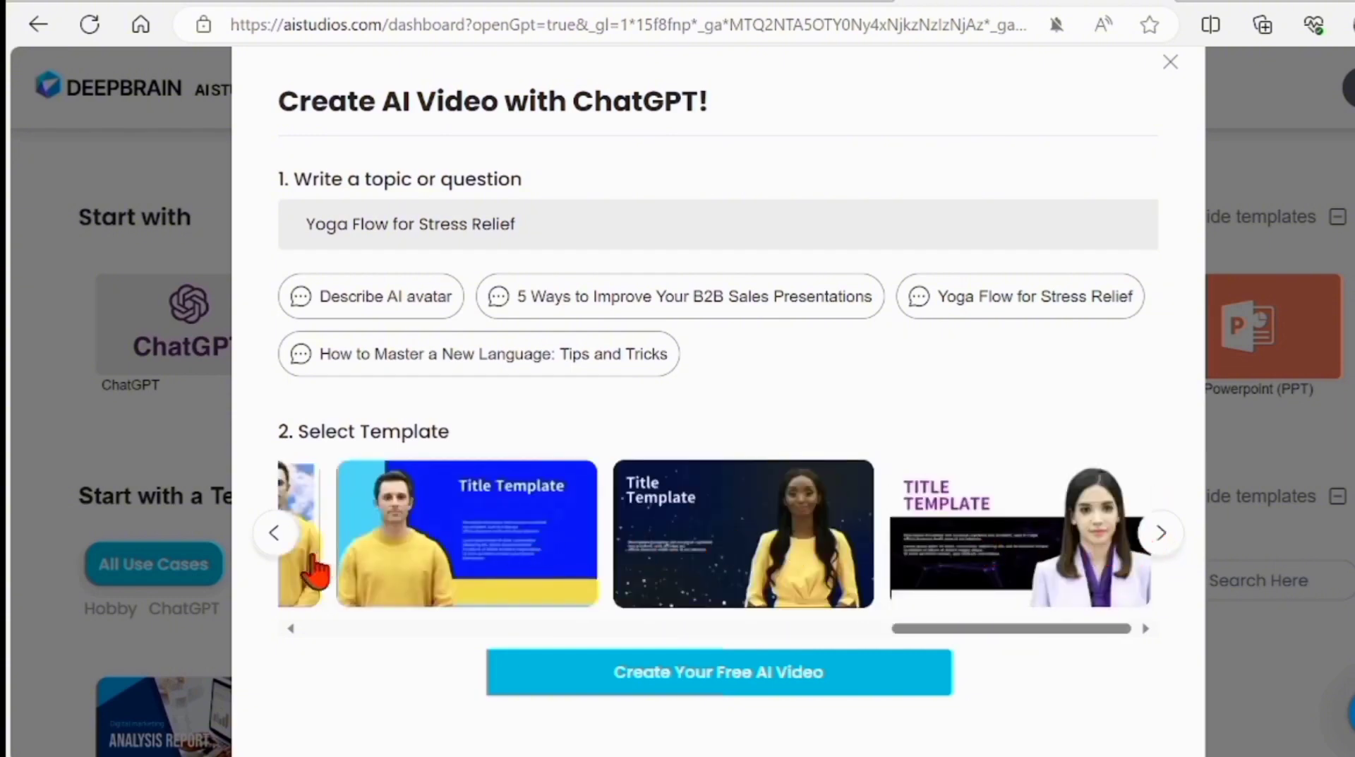
{"action": "left_click", "coordinate": [276, 533]}
{"action": "left_click", "coordinate": [275, 532]}
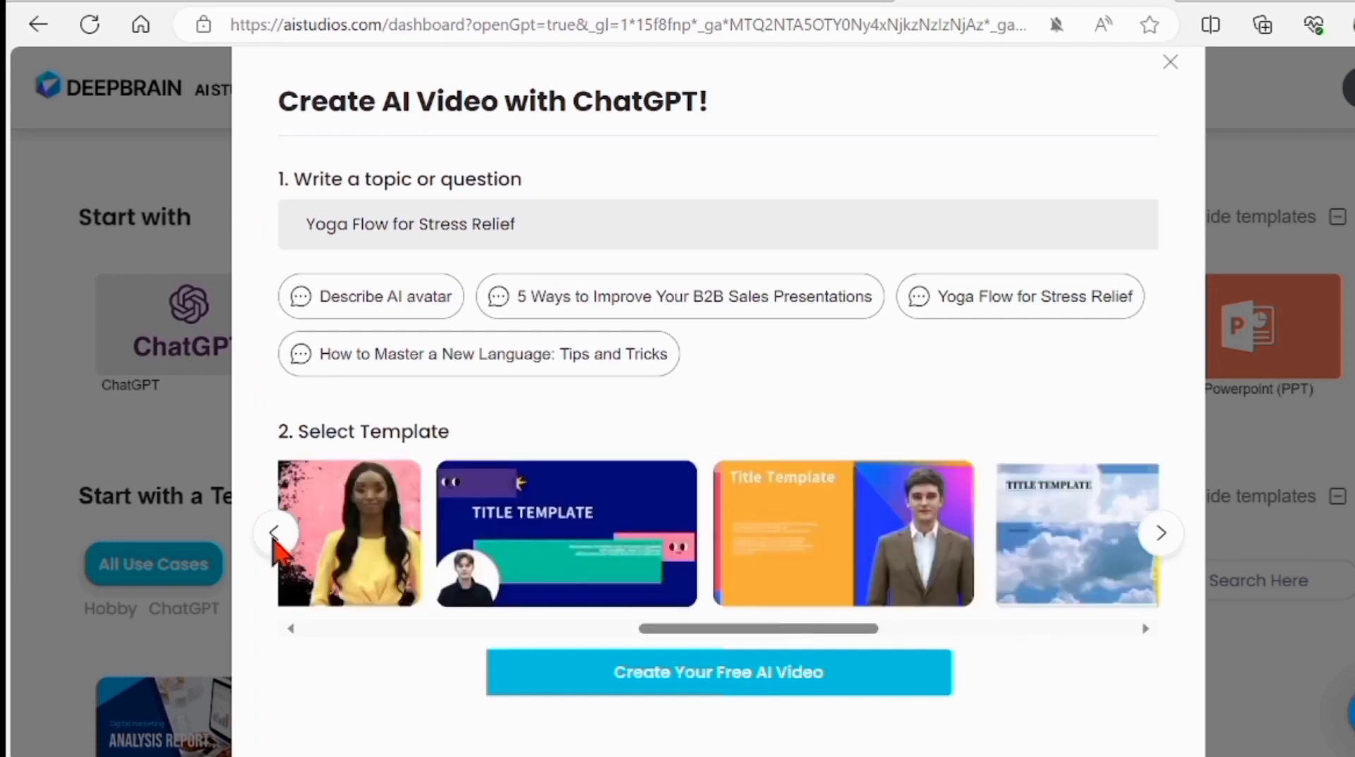
{"action": "left_click", "coordinate": [276, 533]}
{"action": "left_click", "coordinate": [275, 533]}
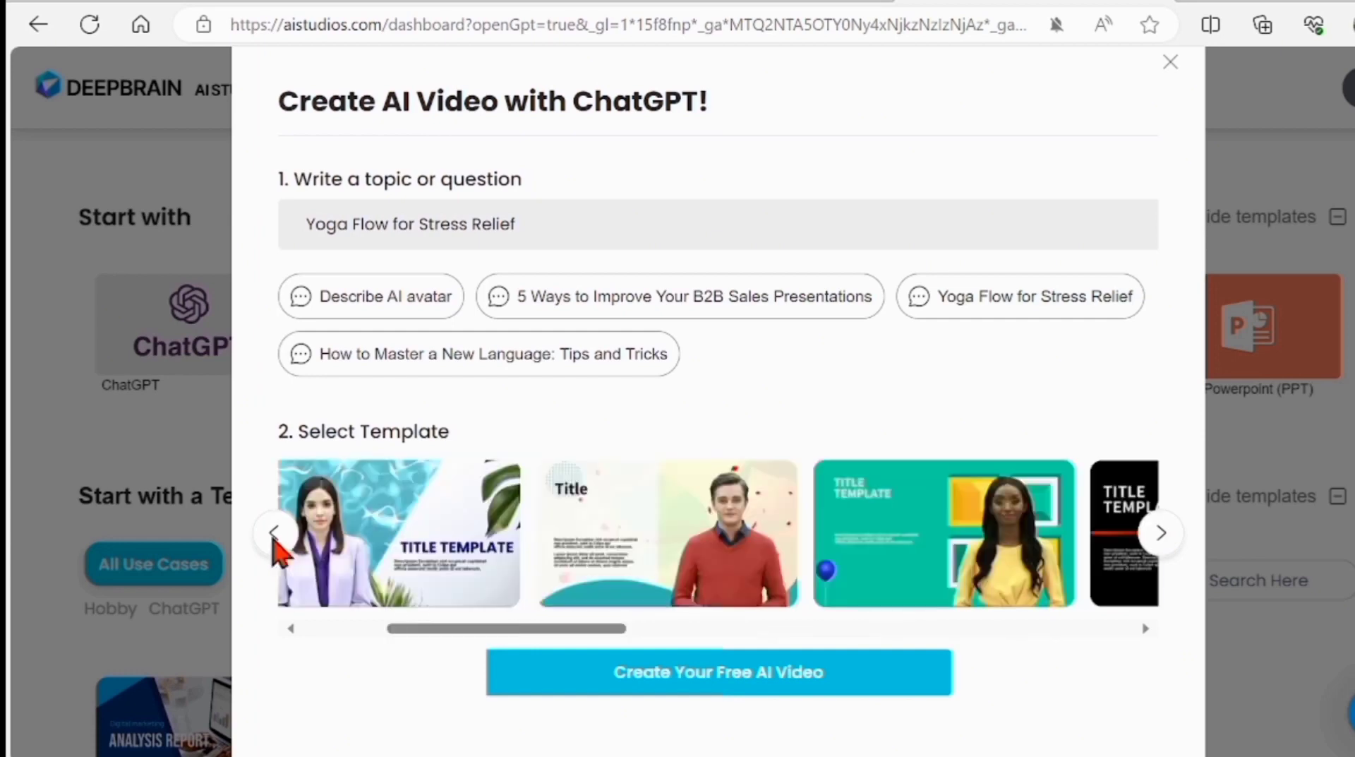
{"action": "left_click", "coordinate": [658, 549]}
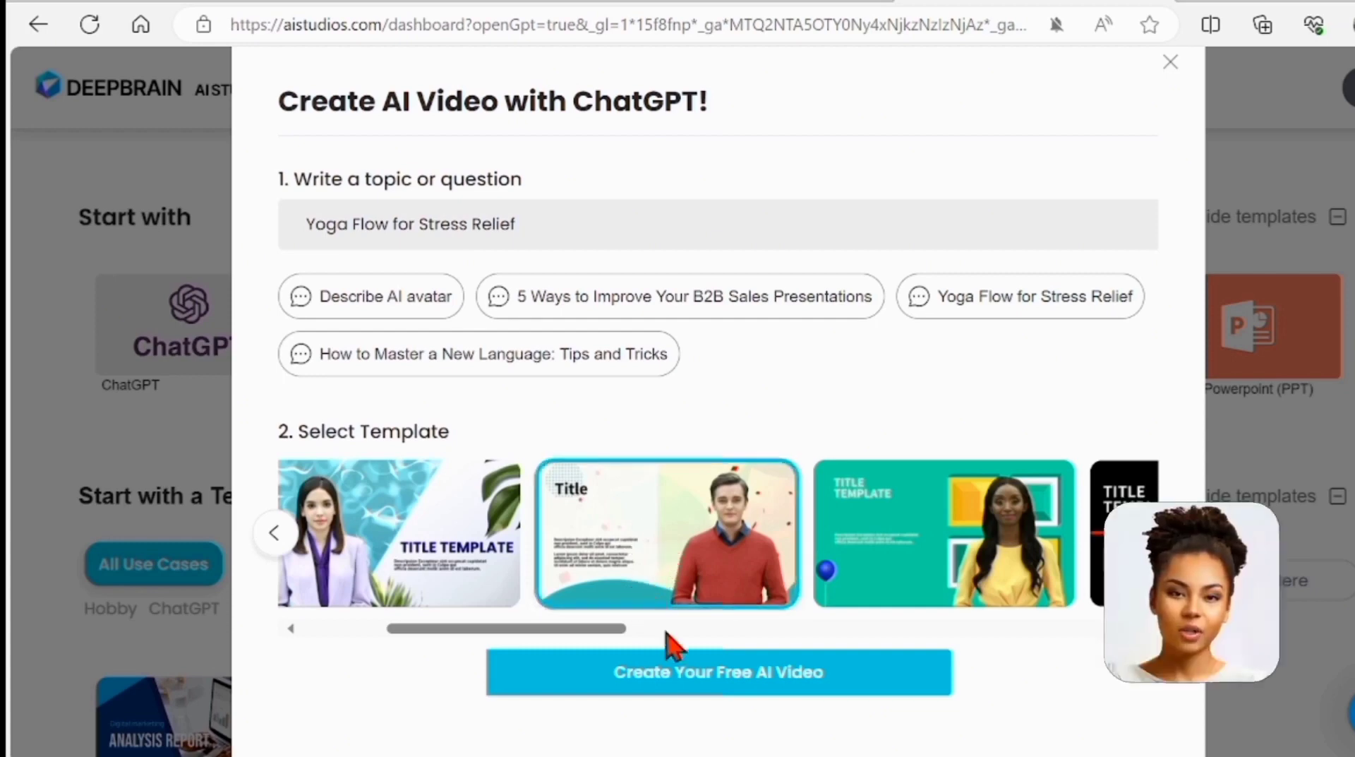
Generate the Yoga Flow video, try Brown suit and White suit outfits, then revert to Red sweater
{"action": "left_click", "coordinate": [680, 676]}
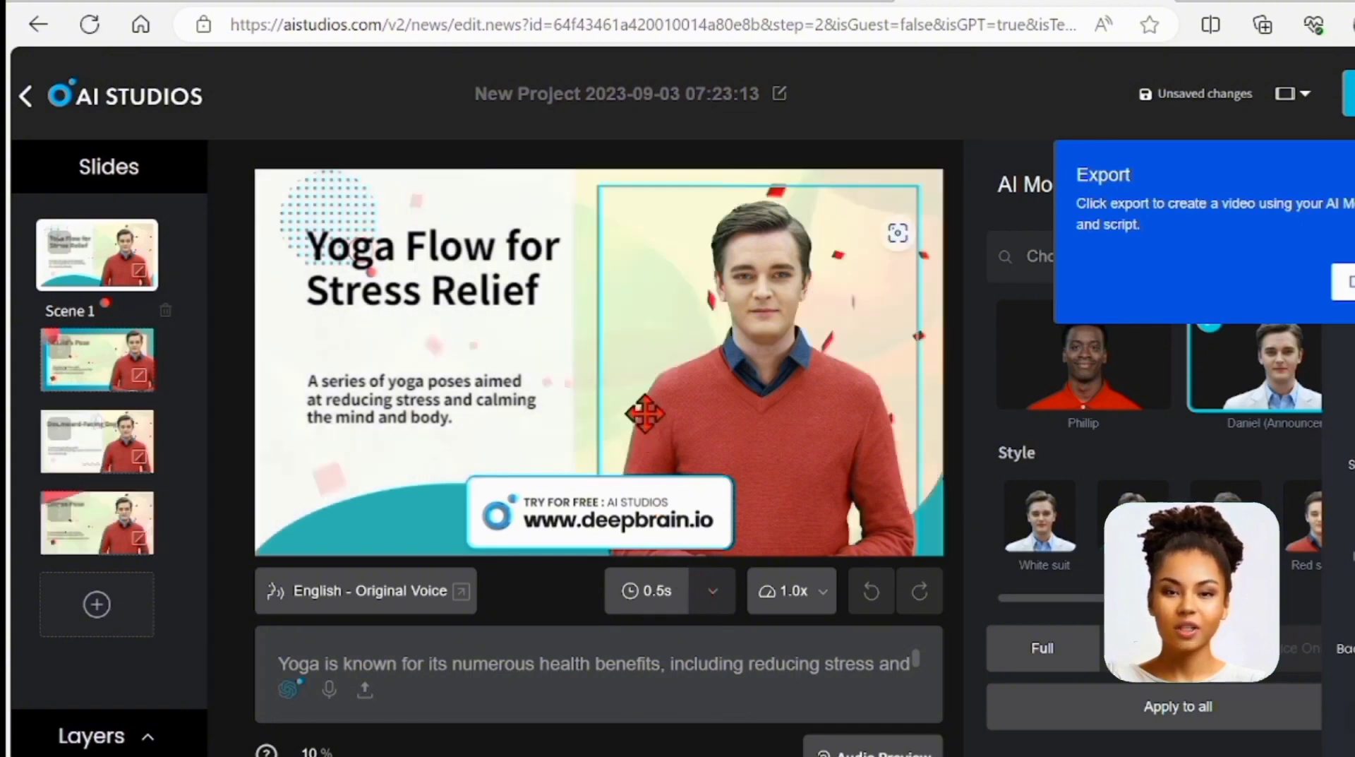
{"action": "left_click", "coordinate": [739, 308]}
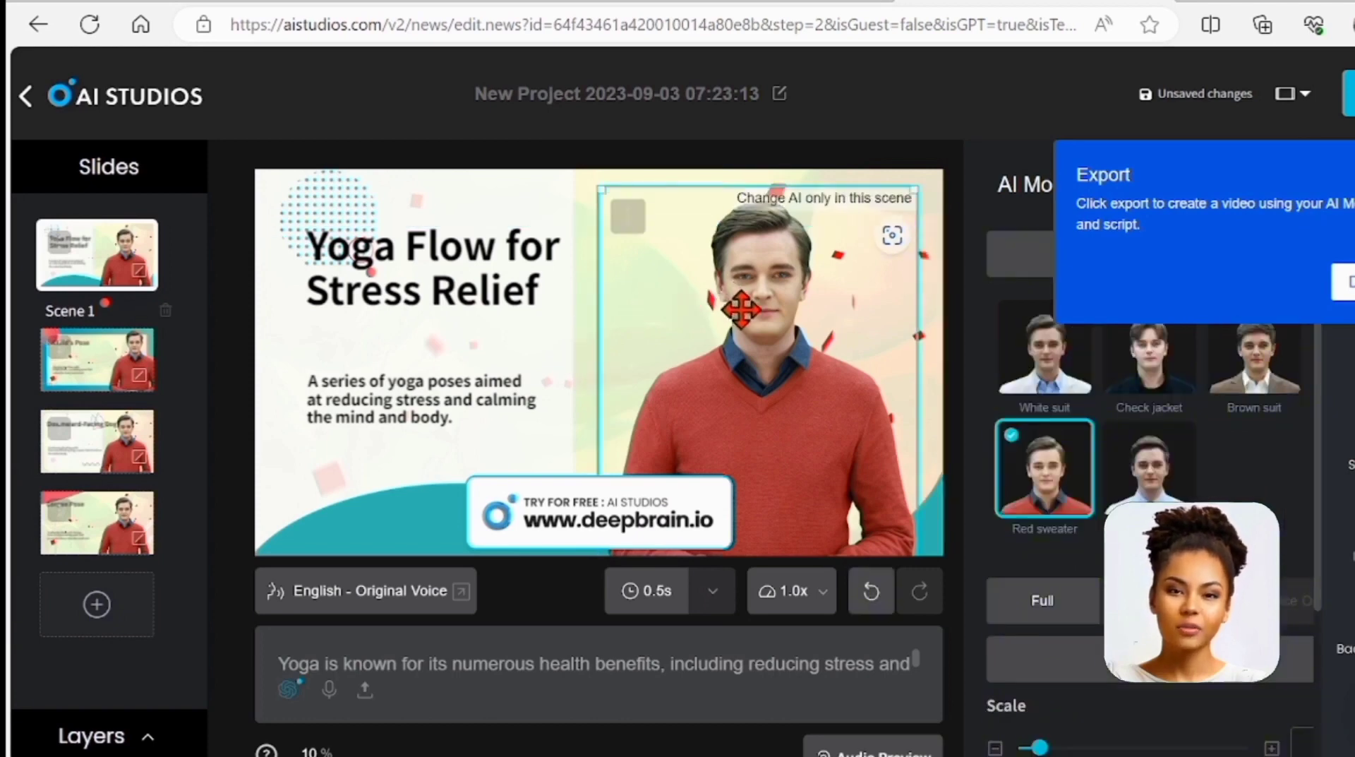
{"action": "left_click", "coordinate": [1253, 381]}
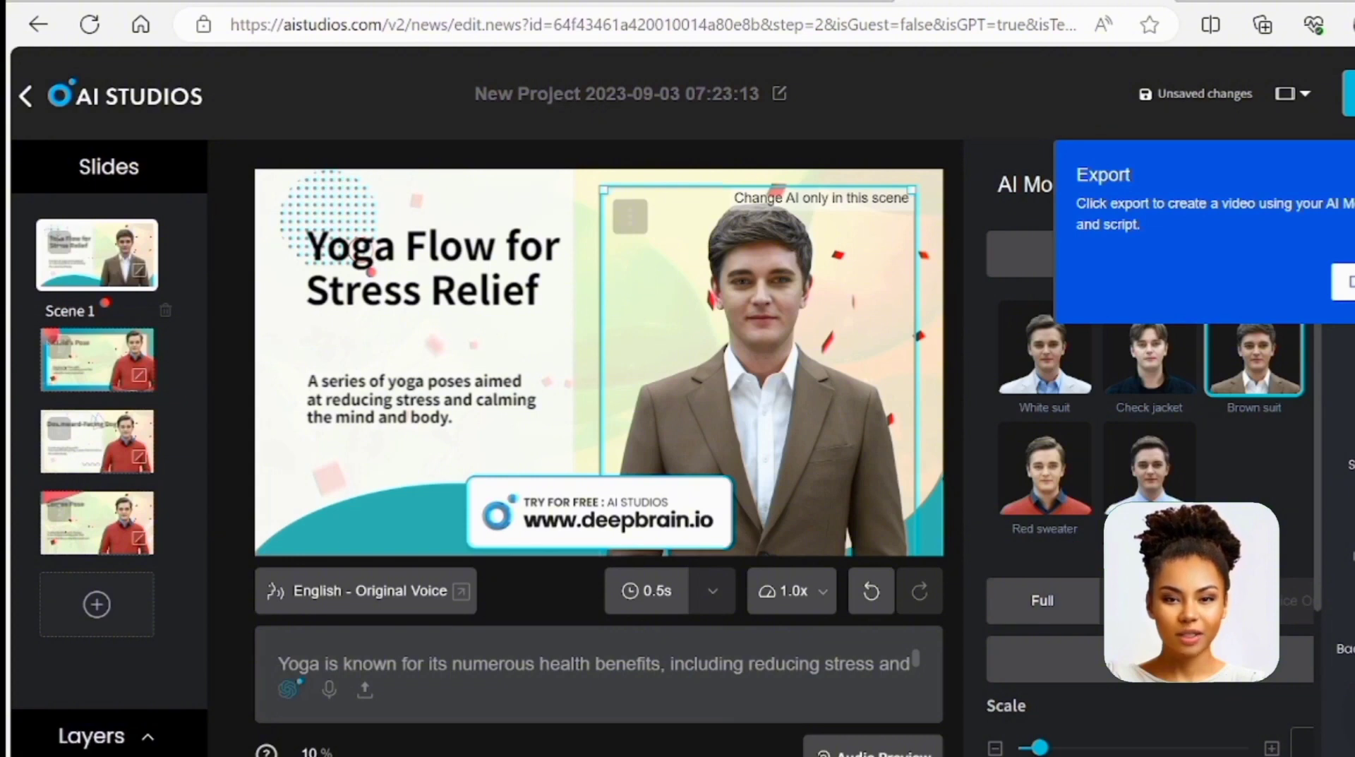
{"action": "left_click", "coordinate": [1332, 291]}
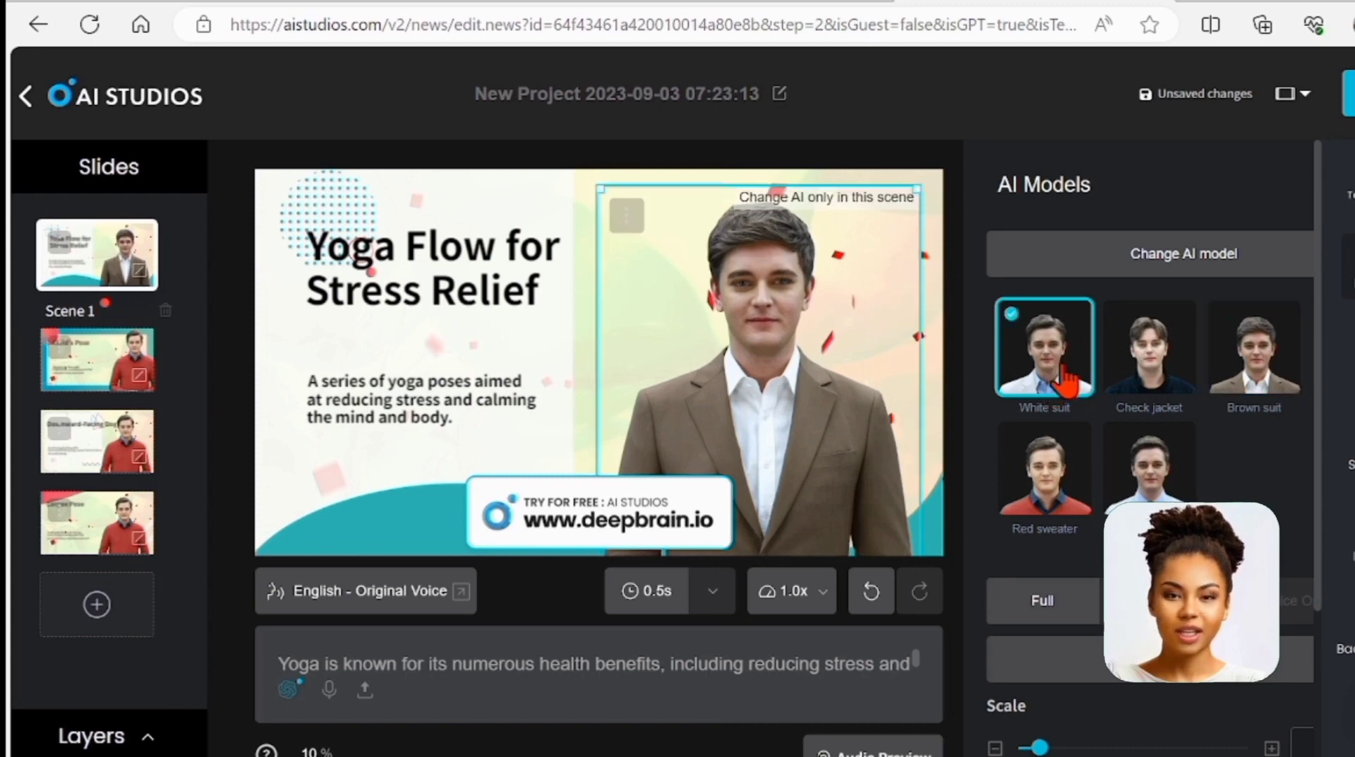
{"action": "left_click", "coordinate": [1065, 381]}
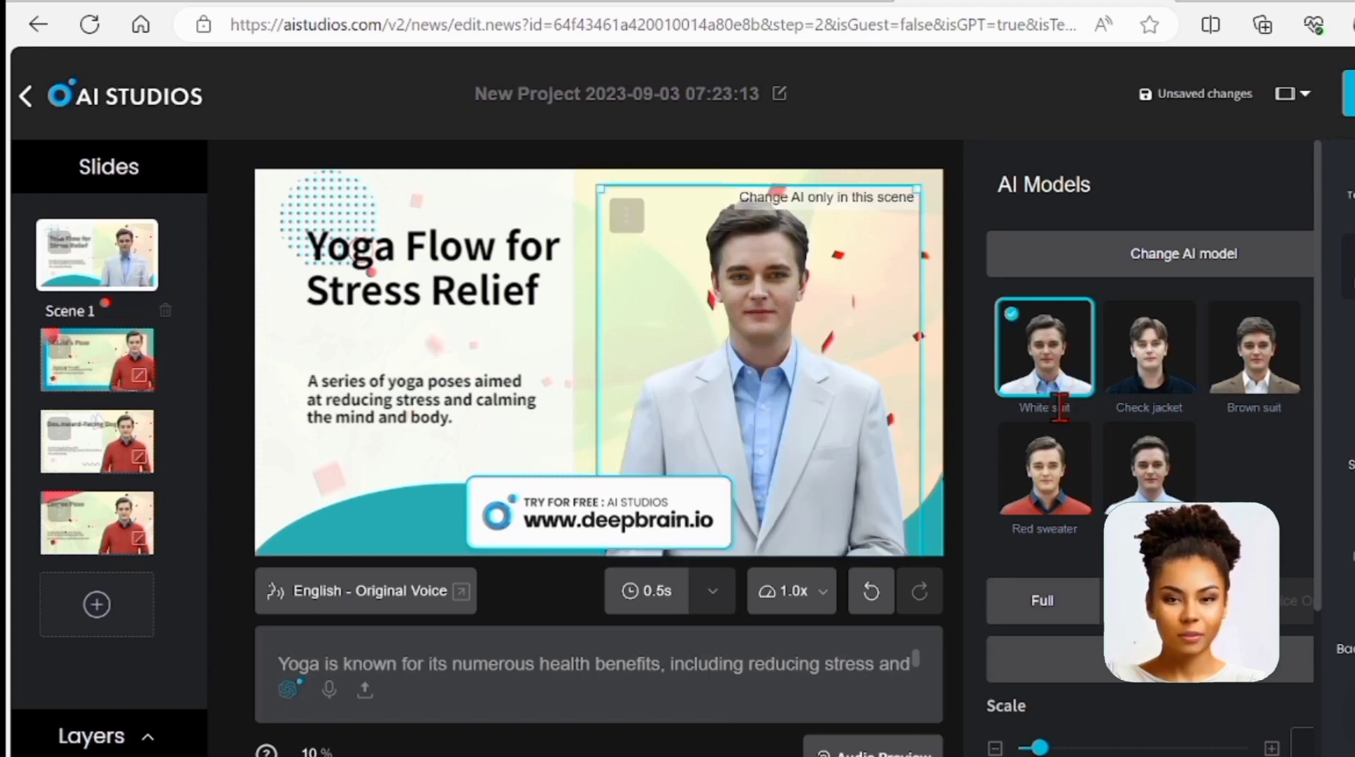
{"action": "left_click", "coordinate": [1066, 503]}
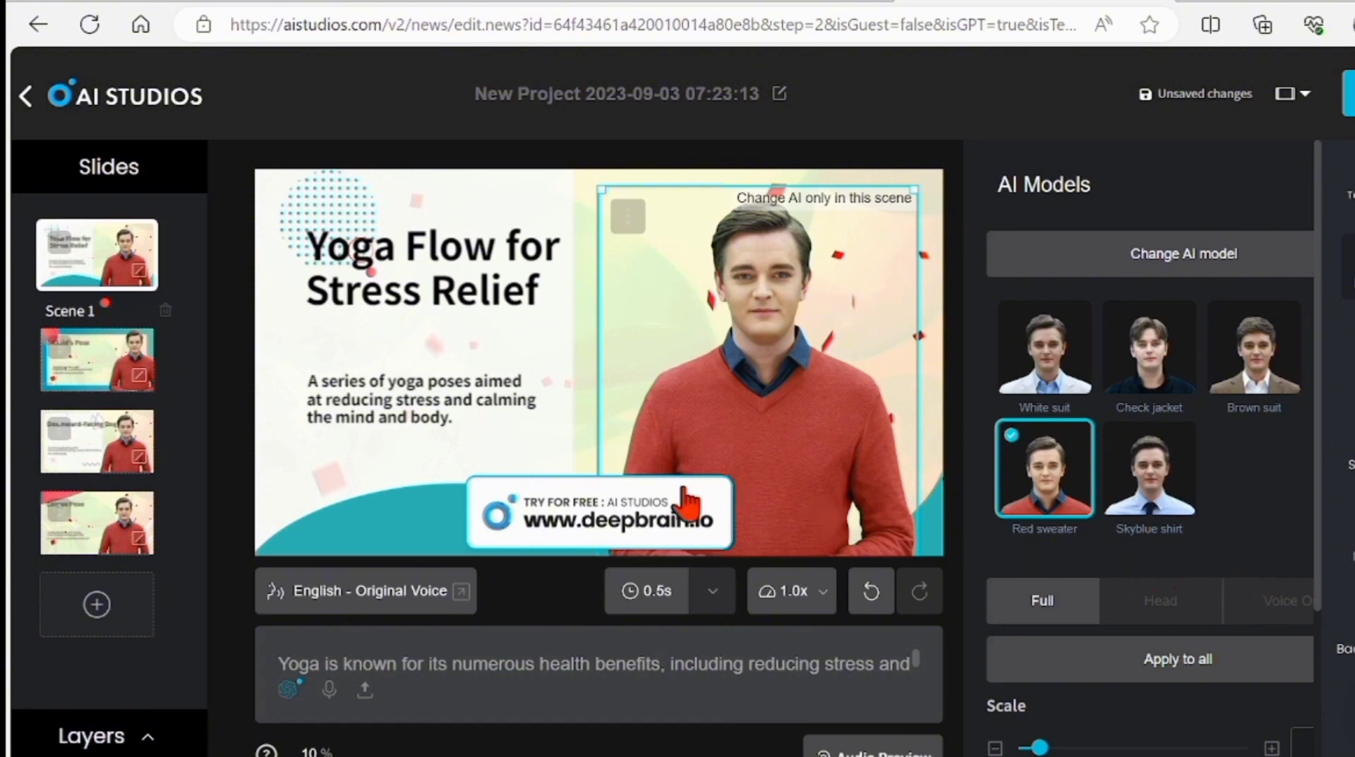
Add a period after 'aimed' in the Scene 1 subtitle, then show the stock image library
{"action": "left_click", "coordinate": [384, 408]}
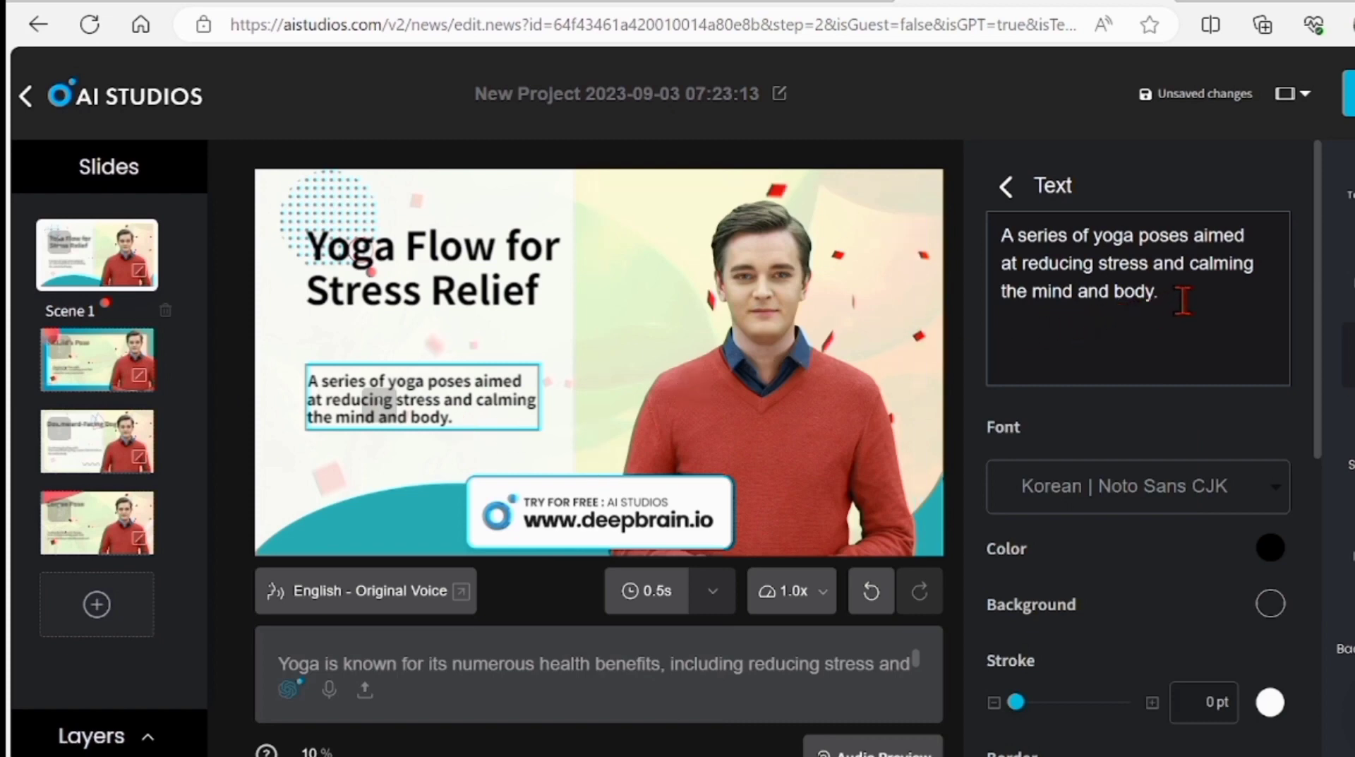
{"action": "left_click_drag", "start_coordinate": [1183, 300], "coordinate": [1157, 290]}
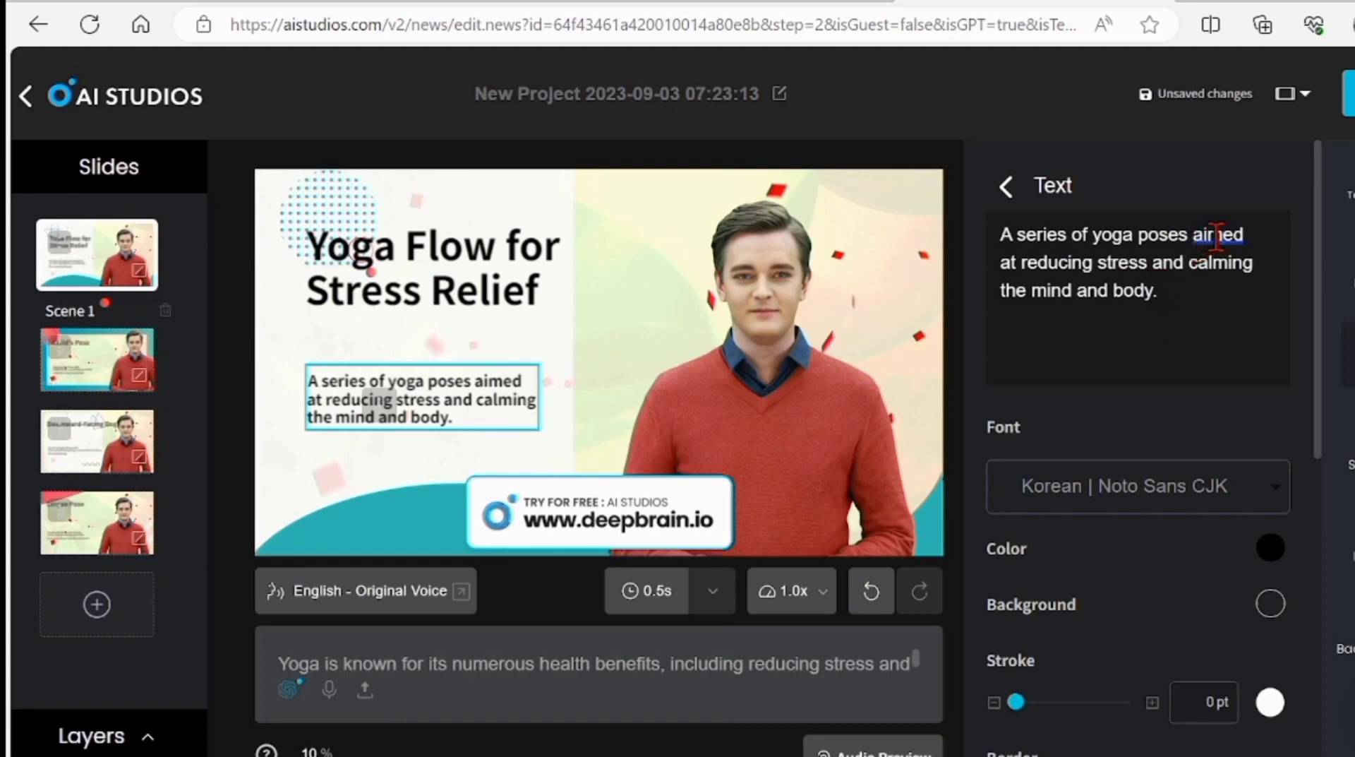
{"action": "left_click", "coordinate": [1242, 234]}
{"action": "type", "text": "."}
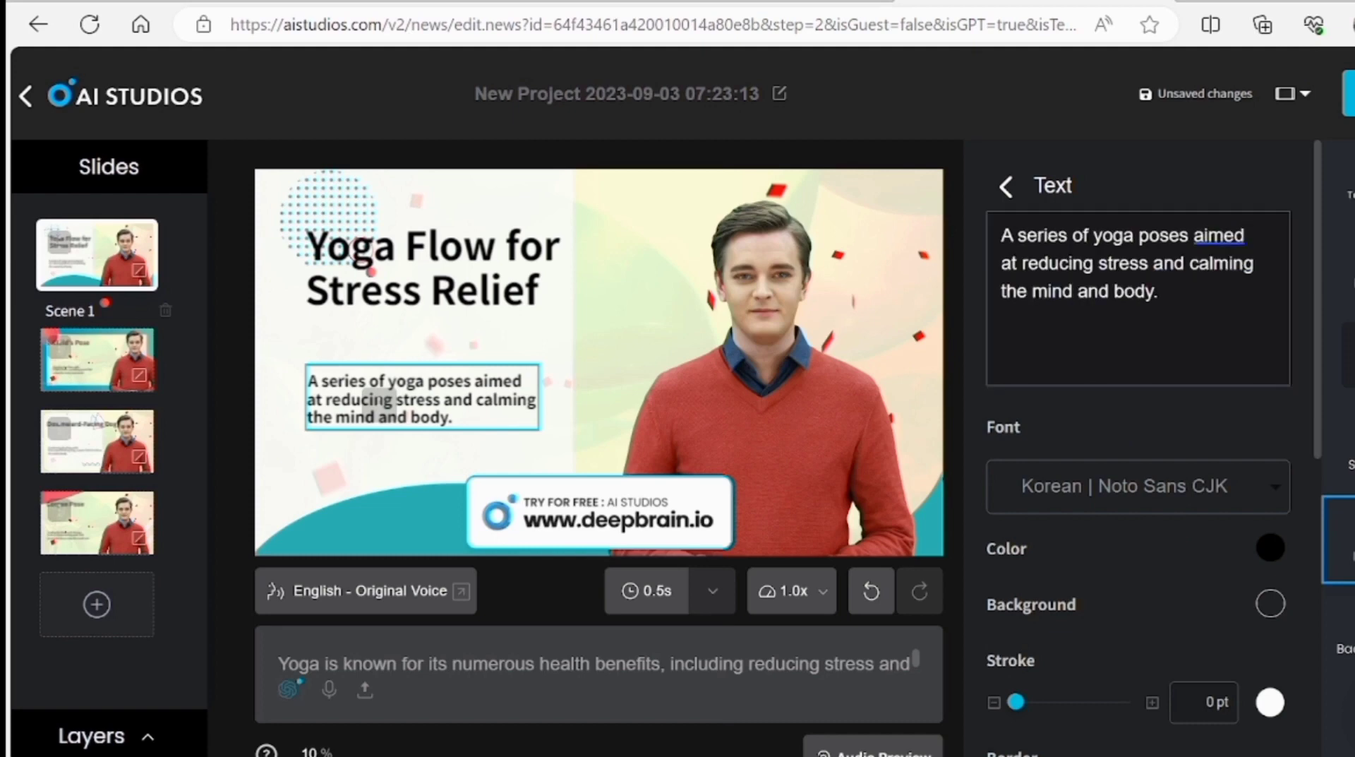
{"action": "left_click", "coordinate": [1343, 539]}
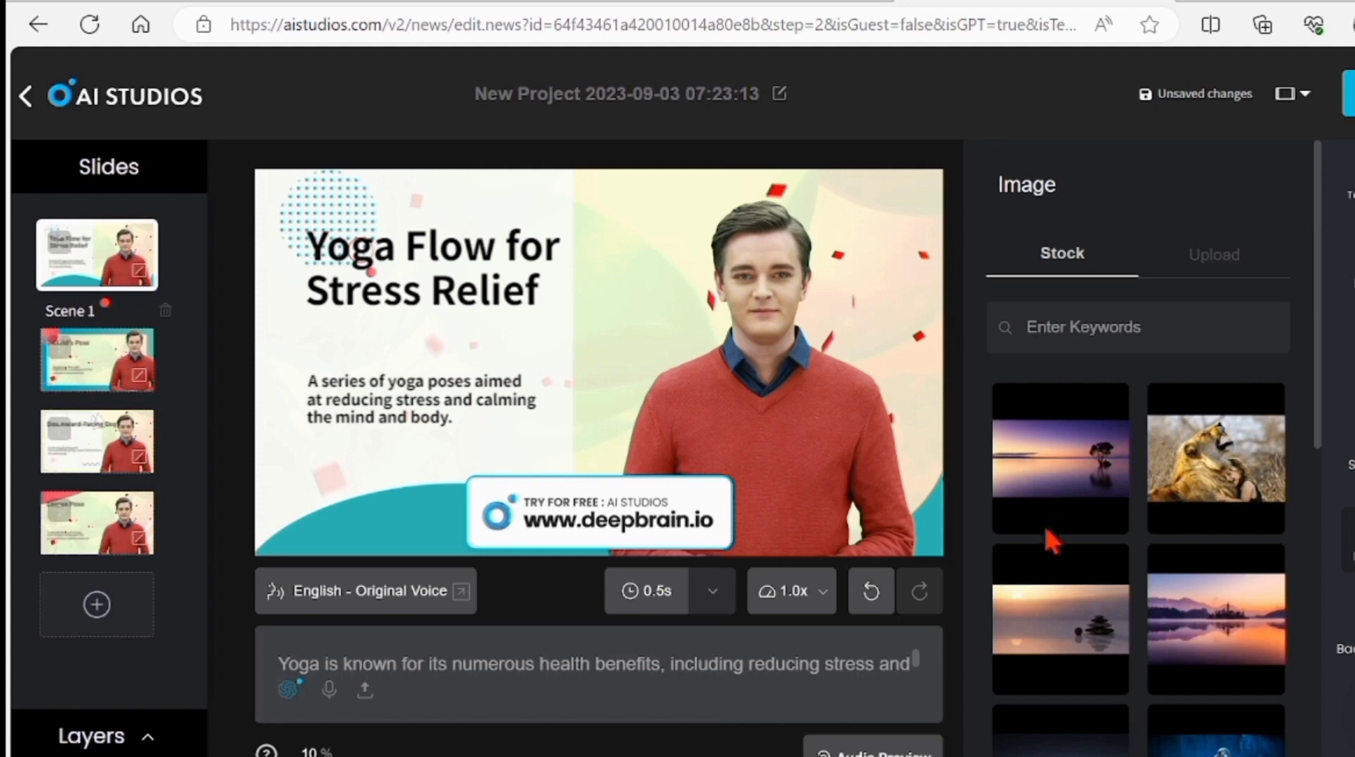
Move to Scene 3 and select its 'Downward-Facing Dog' title to view its text properties
{"action": "scroll", "coordinate": [1051, 543], "scroll_direction": "down", "scroll_amount": 1}
{"action": "scroll", "coordinate": [1052, 544], "scroll_direction": "down", "scroll_amount": 5}
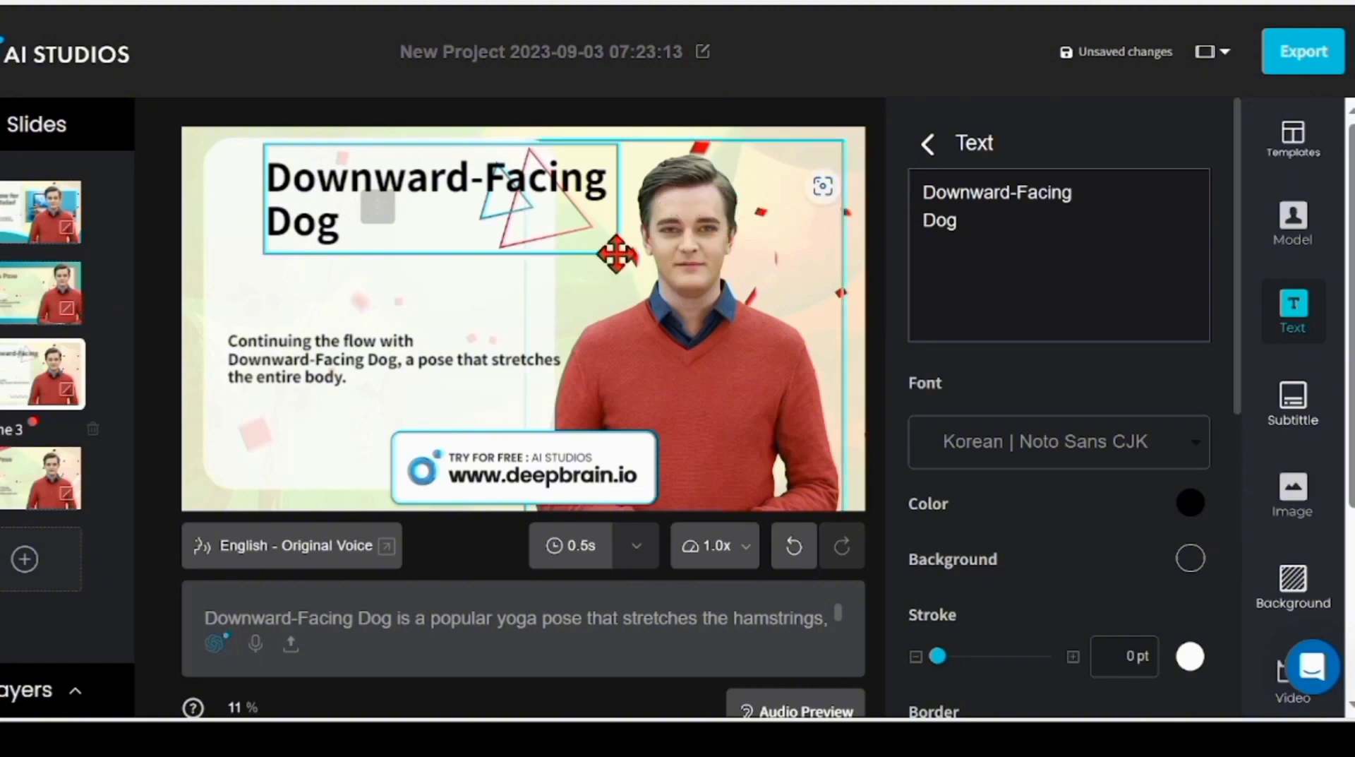
{"action": "left_click", "coordinate": [552, 254]}
{"action": "left_click", "coordinate": [442, 263]}
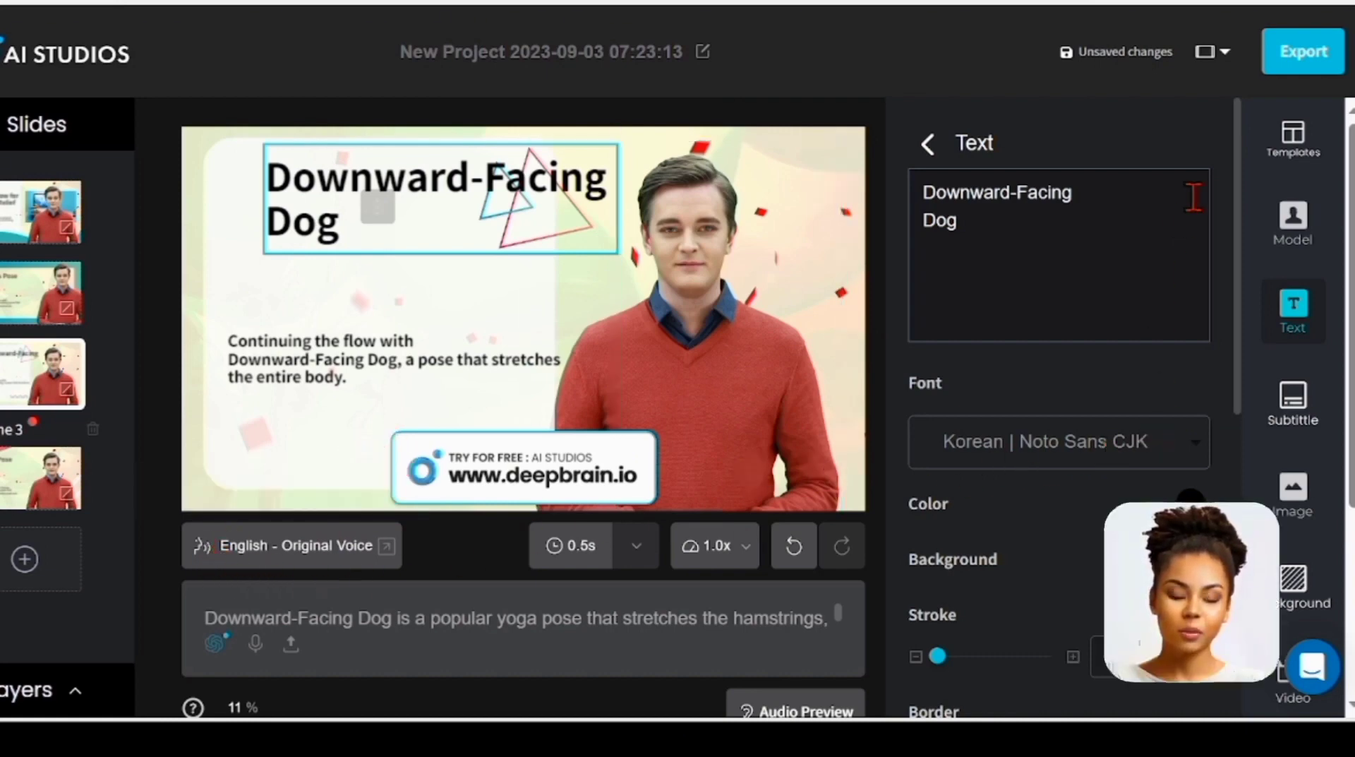
{"action": "mouse_move", "coordinate": [1242, 158]}
{"action": "left_mouse_down"}
{"action": "mouse_move", "coordinate": [1256, 479]}
{"action": "mouse_move", "coordinate": [1258, 212]}
{"action": "mouse_move", "coordinate": [1239, 138]}
{"action": "left_mouse_up"}
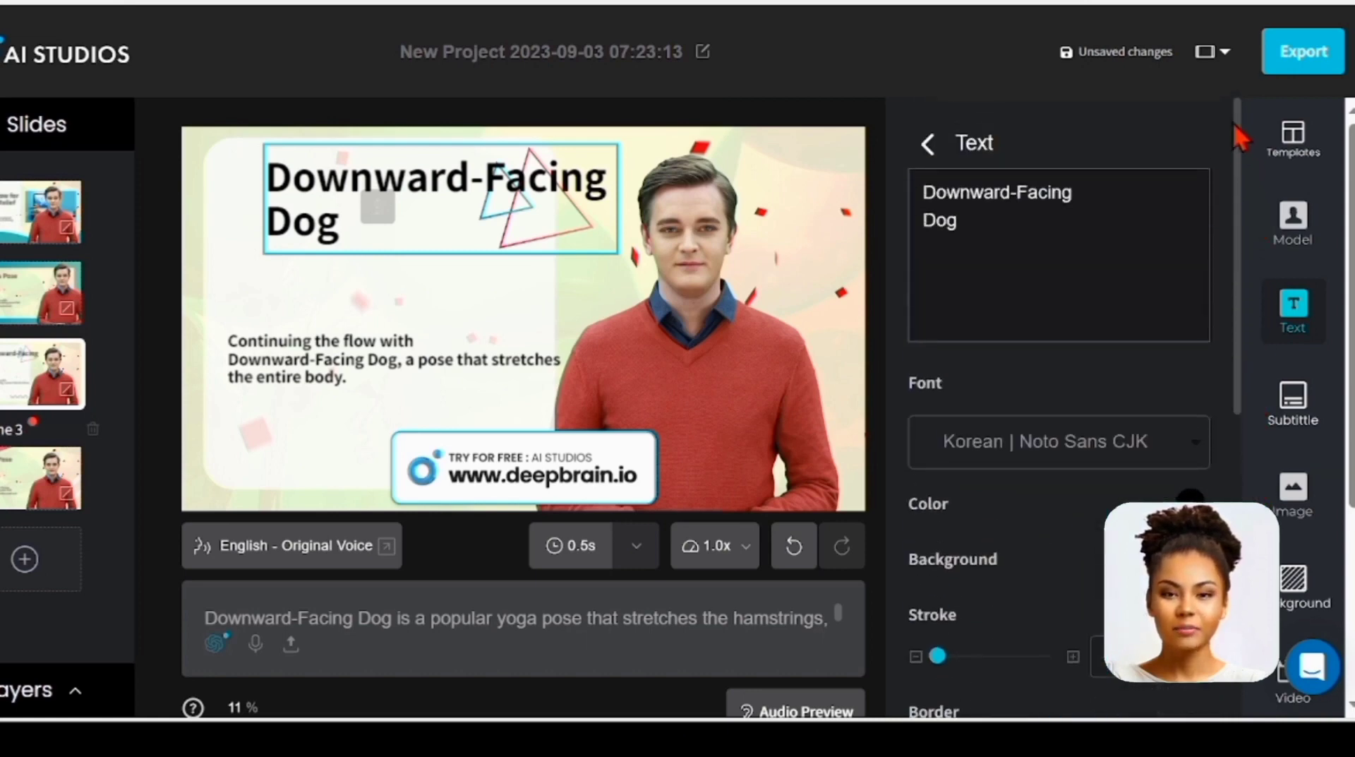
Export the project as an MP4 video, attempt its download, and dismiss the still-synthesizing alert
{"action": "left_click", "coordinate": [1295, 63]}
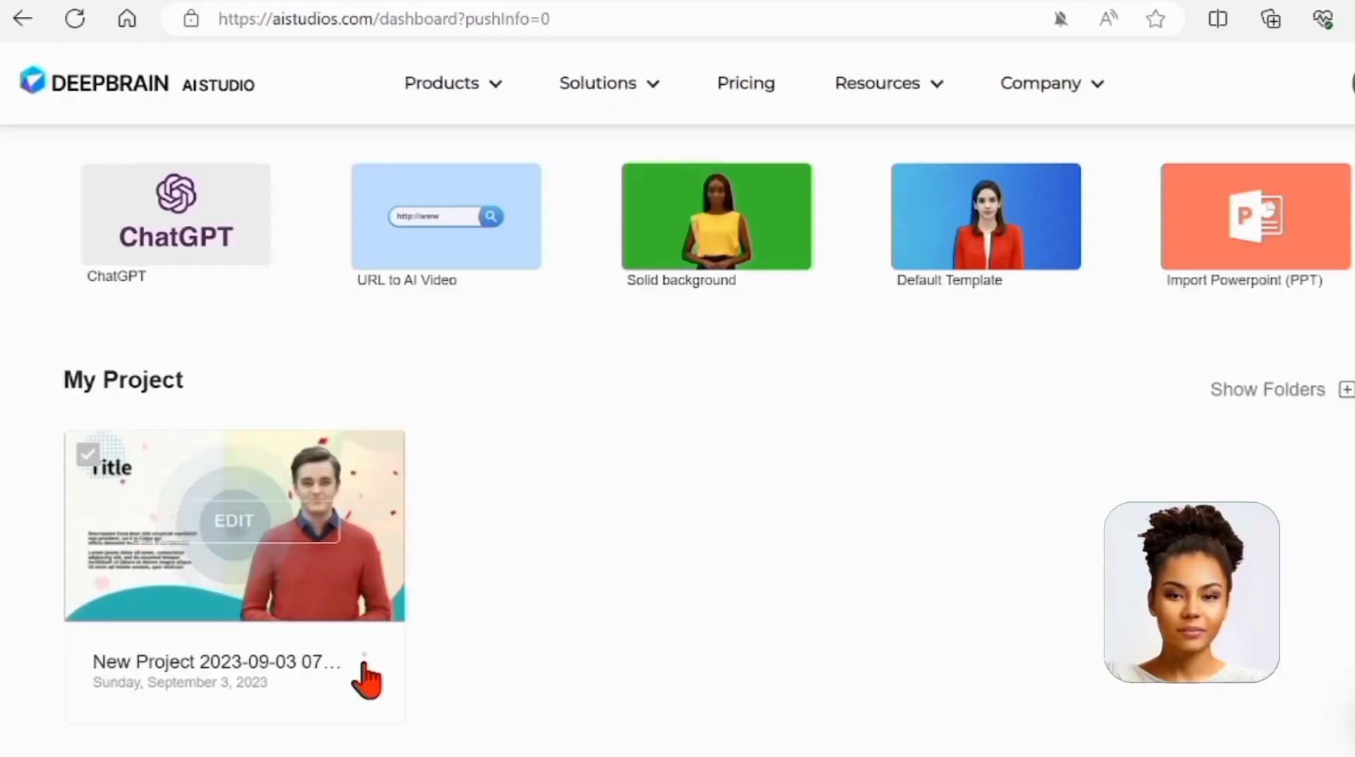
{"action": "left_click", "coordinate": [363, 660]}
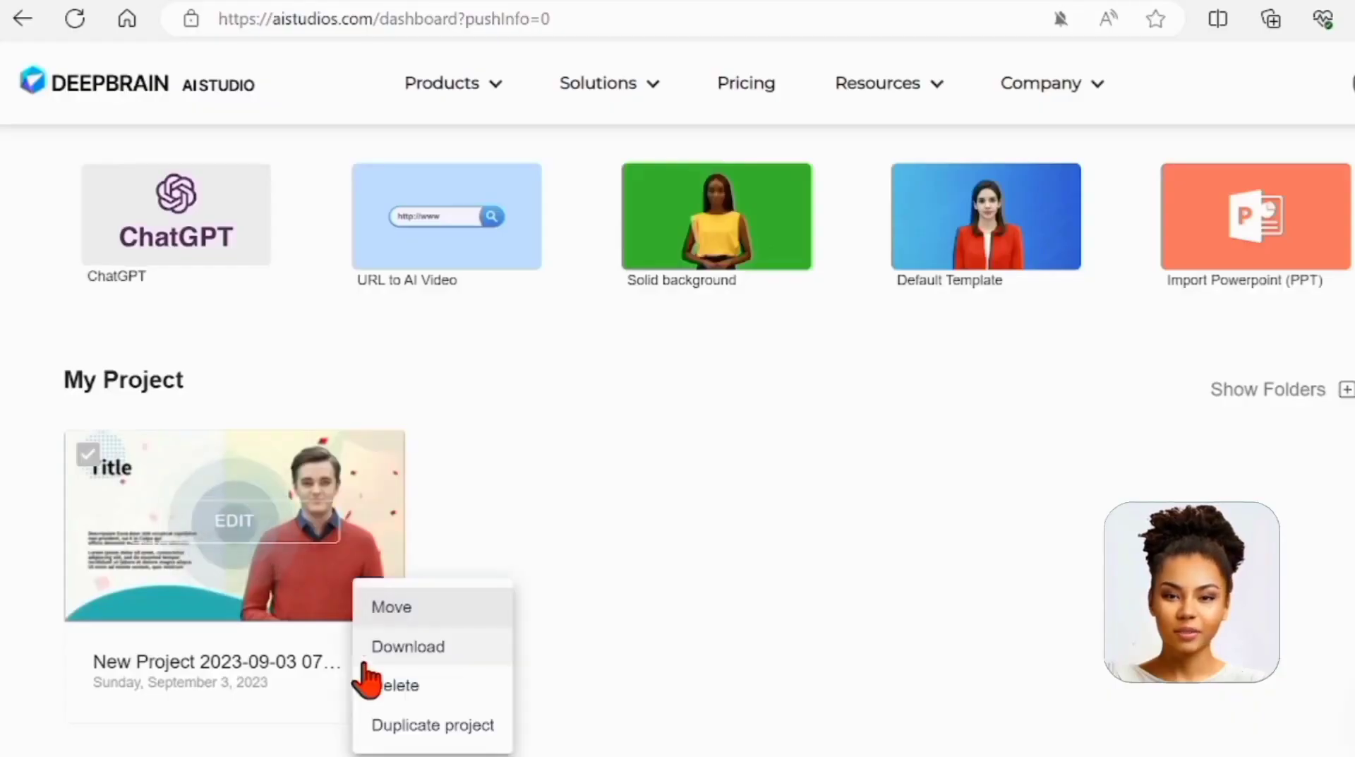
{"action": "left_click", "coordinate": [418, 646]}
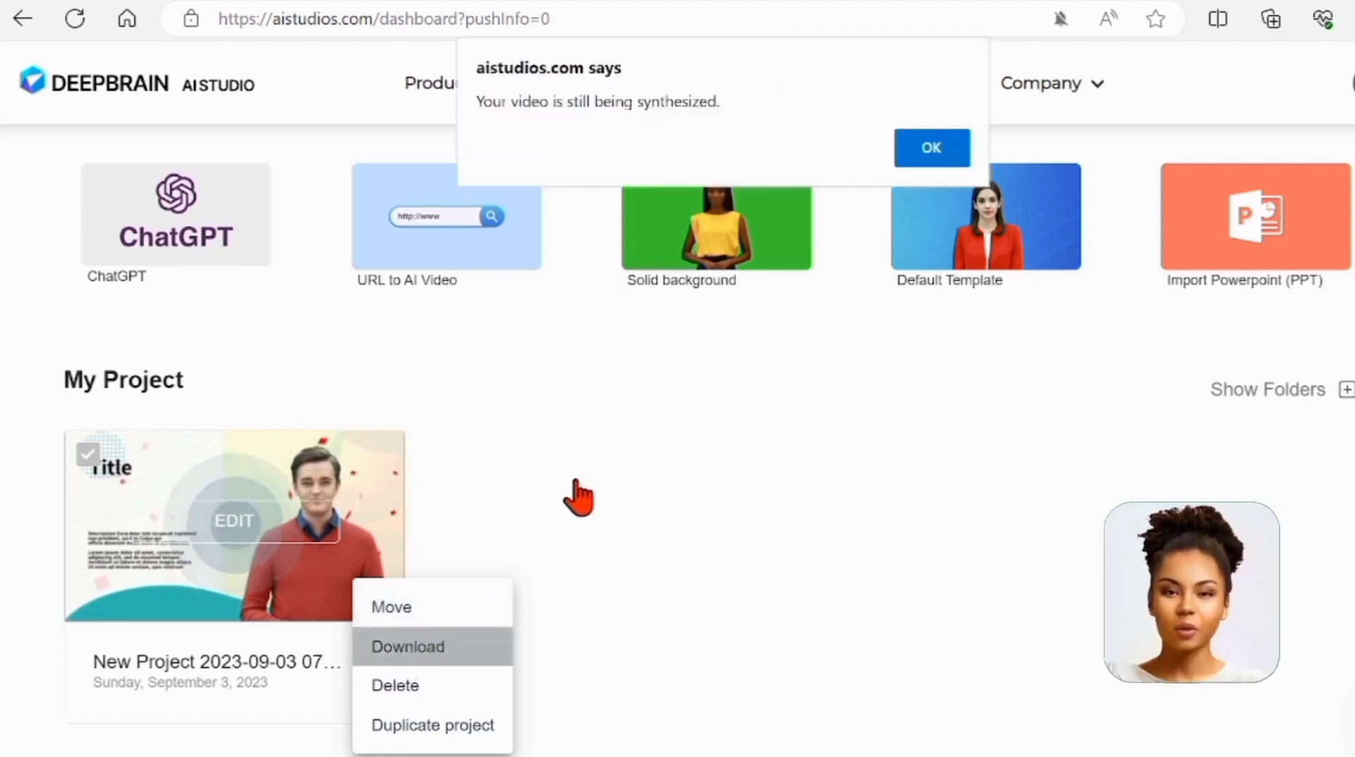
{"action": "left_click", "coordinate": [943, 144]}
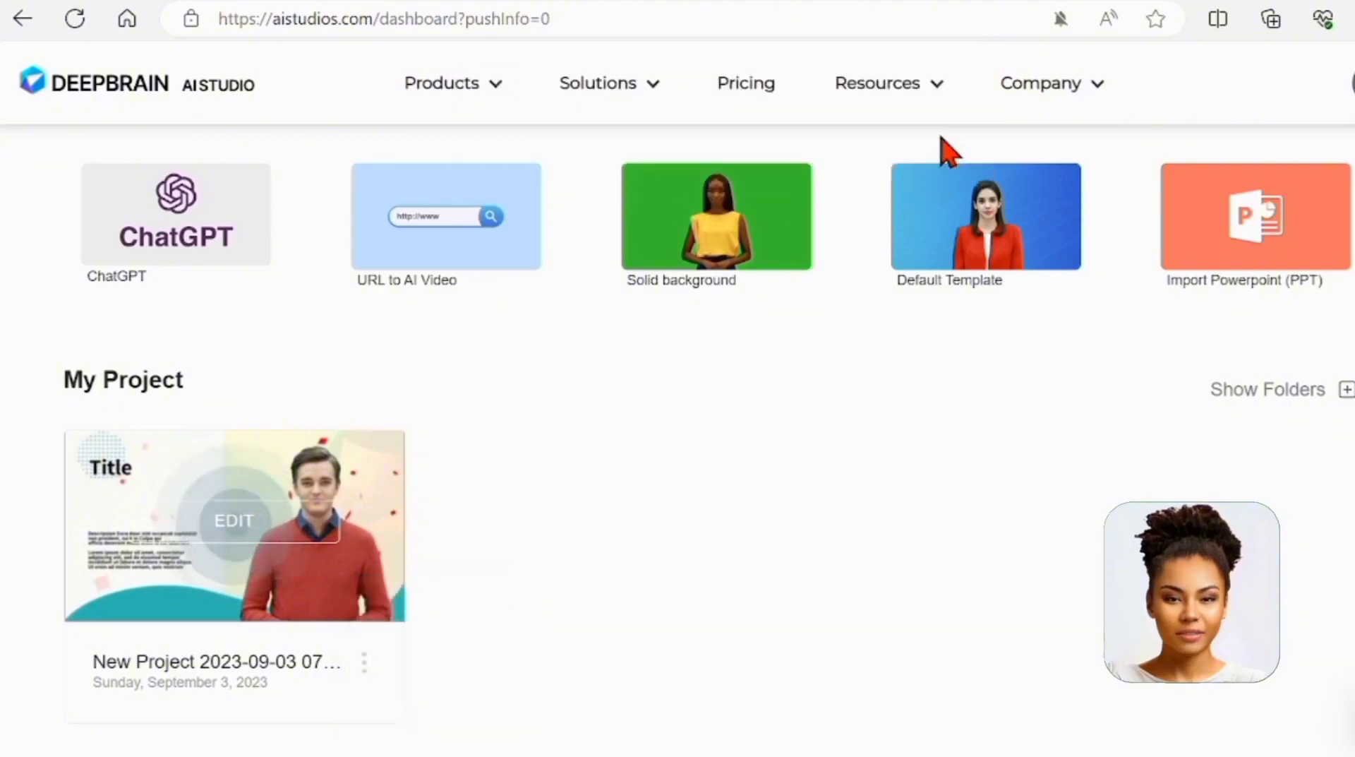